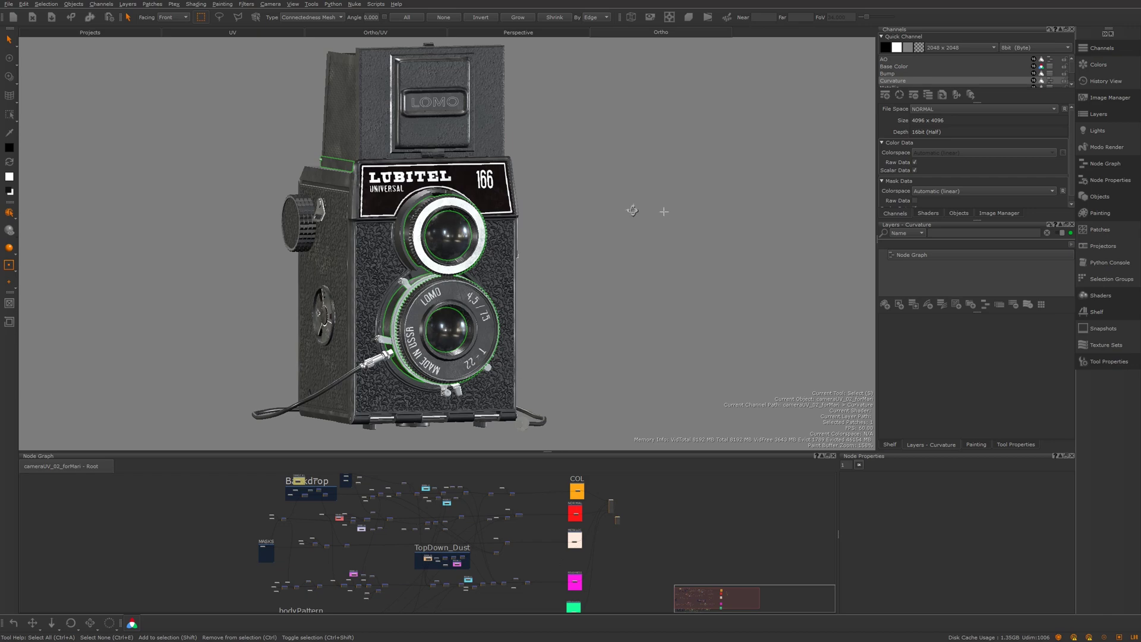
# Go to the project list and start a new project named Mari_Learning
pyautogui.moveTo(632, 210)
pyautogui.keyDown('alt'); pyautogui.mouseDown()
pyautogui.moveTo(467, 267)
pyautogui.moveTo(644, 212)
pyautogui.mouseUp(); pyautogui.keyUp('alt')
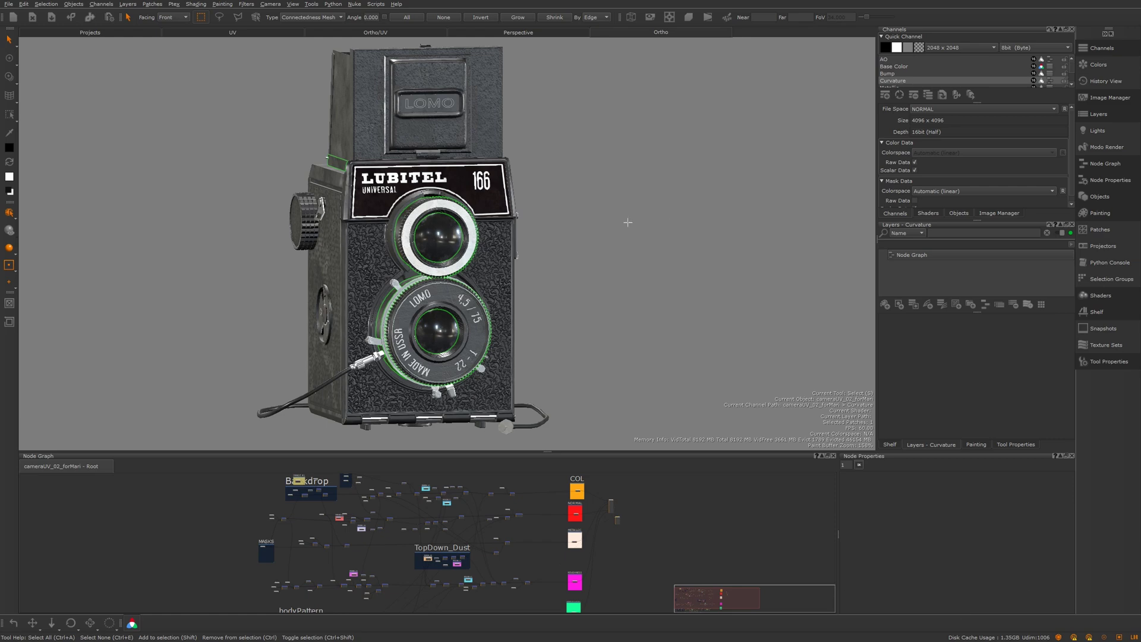
pyautogui.keyDown('alt'); pyautogui.moveTo(627, 222); pyautogui.dragTo(667, 209); pyautogui.keyUp('alt')
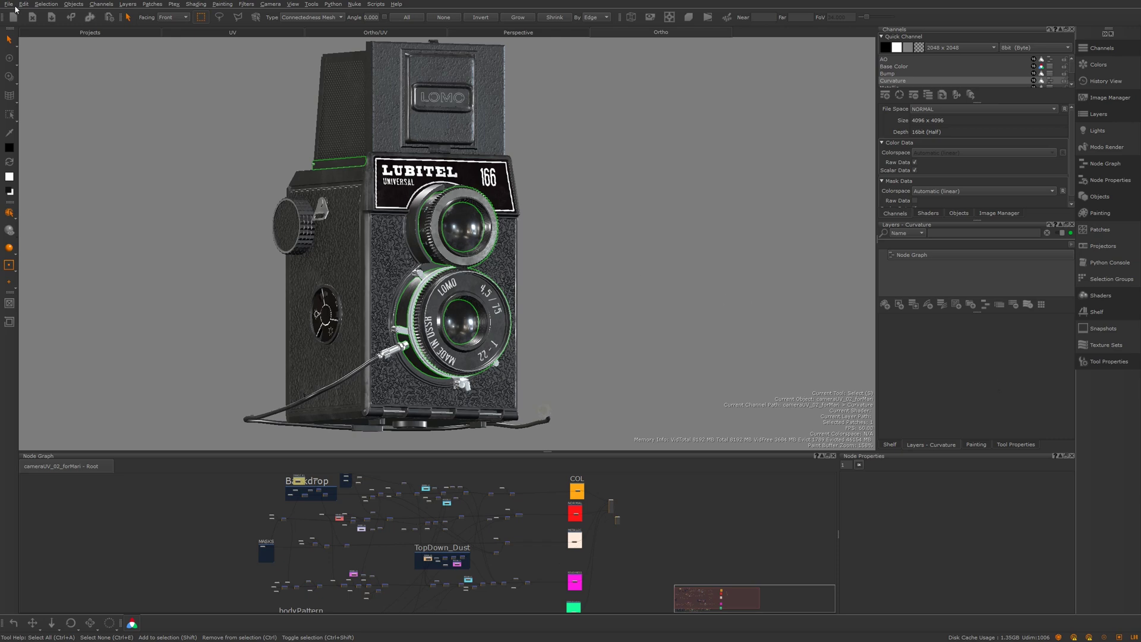
pyautogui.click(90, 32)
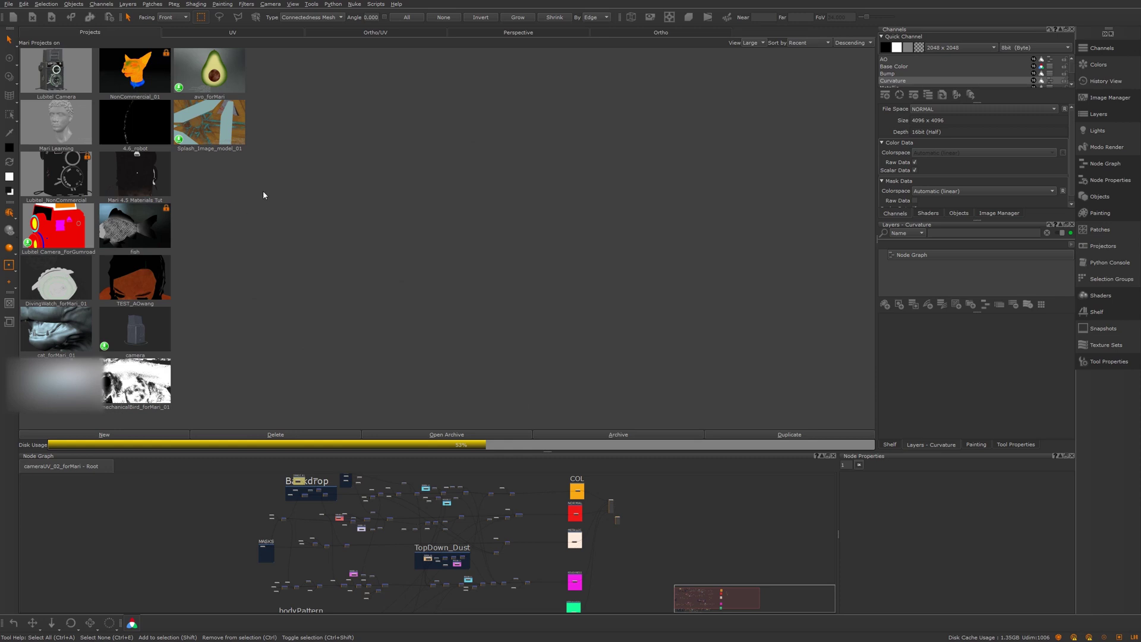
pyautogui.rightClick(226, 237)
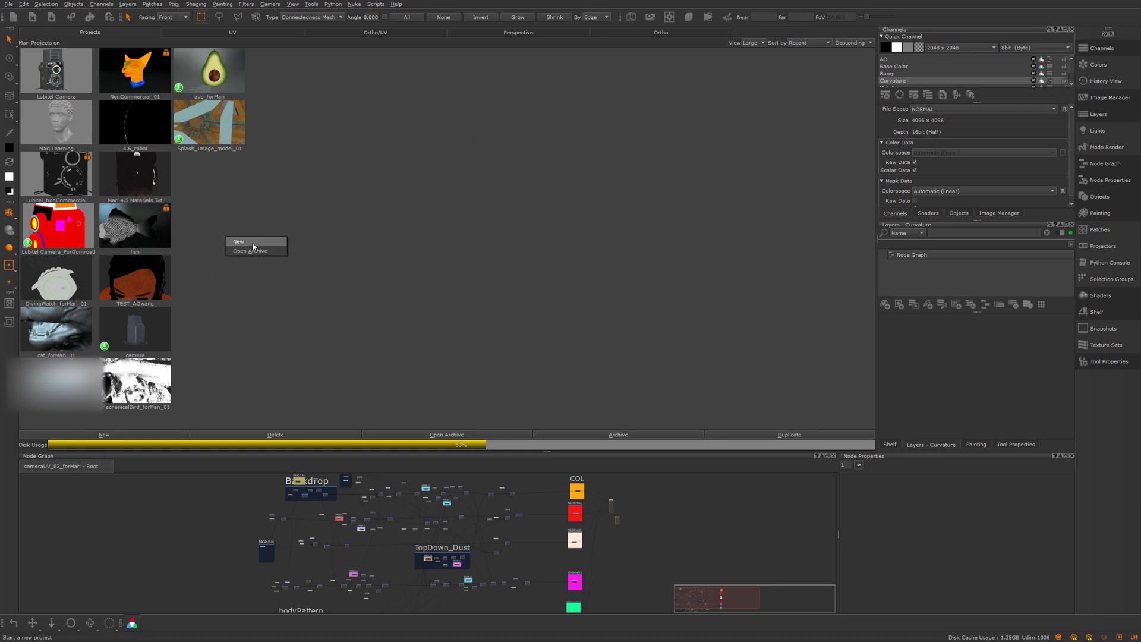
pyautogui.click(254, 245)
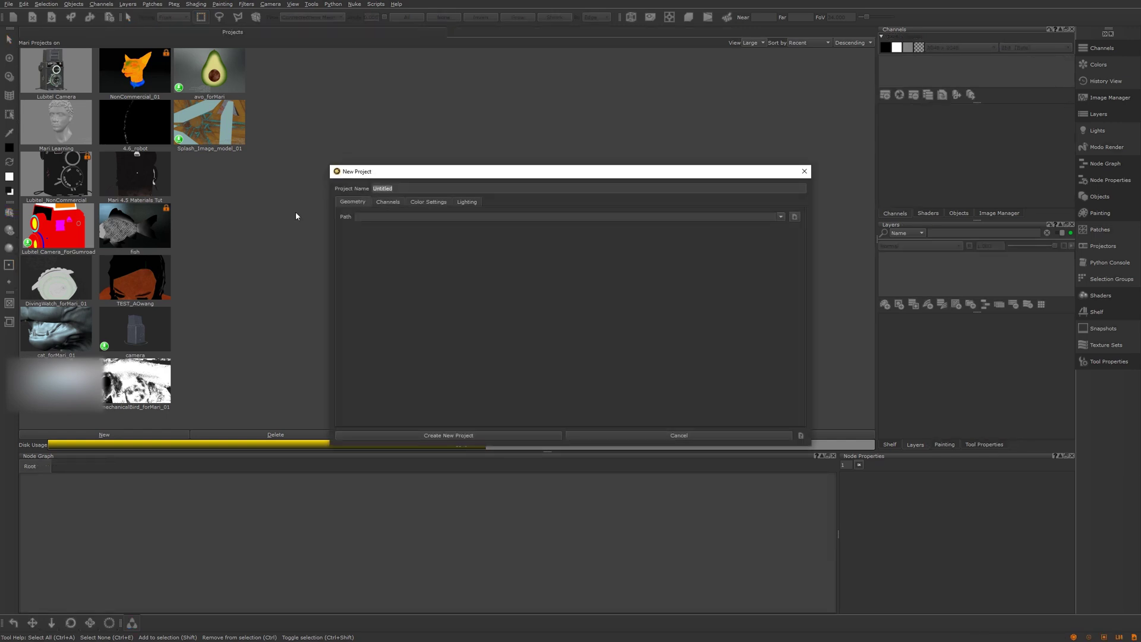
pyautogui.write('Mari_Learning')
# Load the mesh Mari_Learning_obj.obj from D:/Projects/OddBits/Maya_OddBits/scenes as the new project's geometry
pyautogui.click(794, 217)
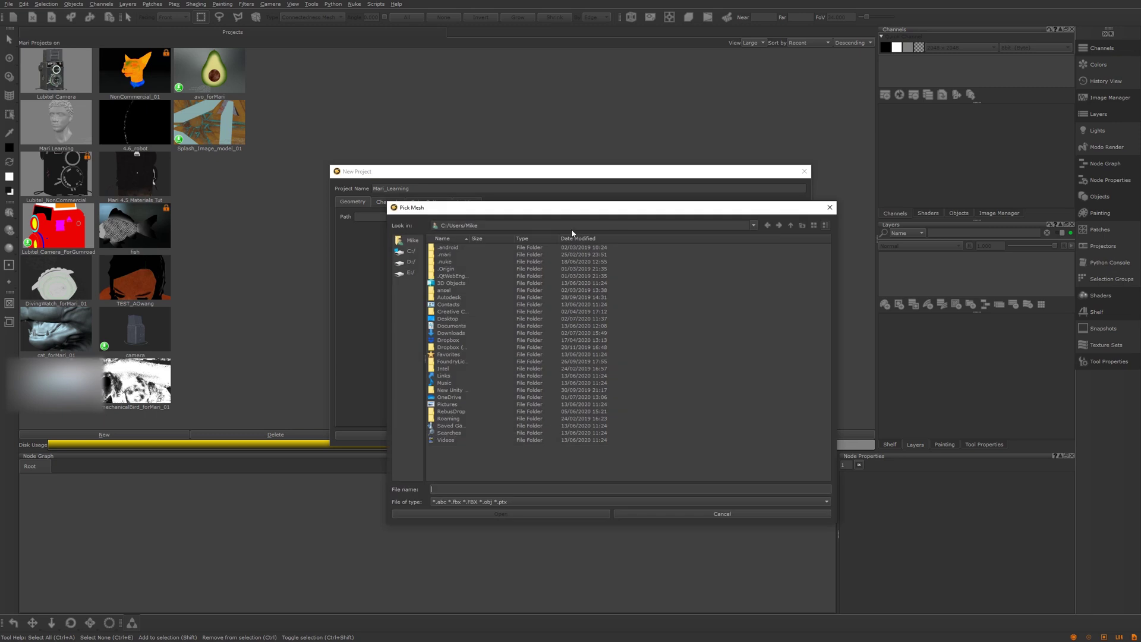
pyautogui.write('D:/Projects/OddBits/Maya_OddBits/scenes')
pyautogui.press('Return')
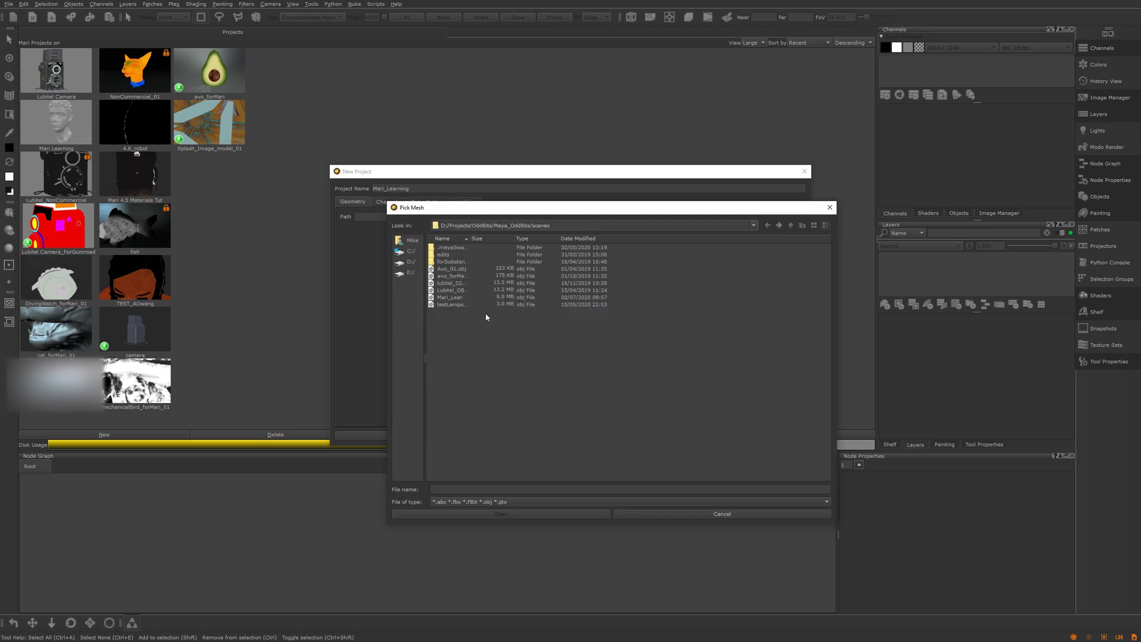
pyautogui.click(451, 298)
pyautogui.click(501, 513)
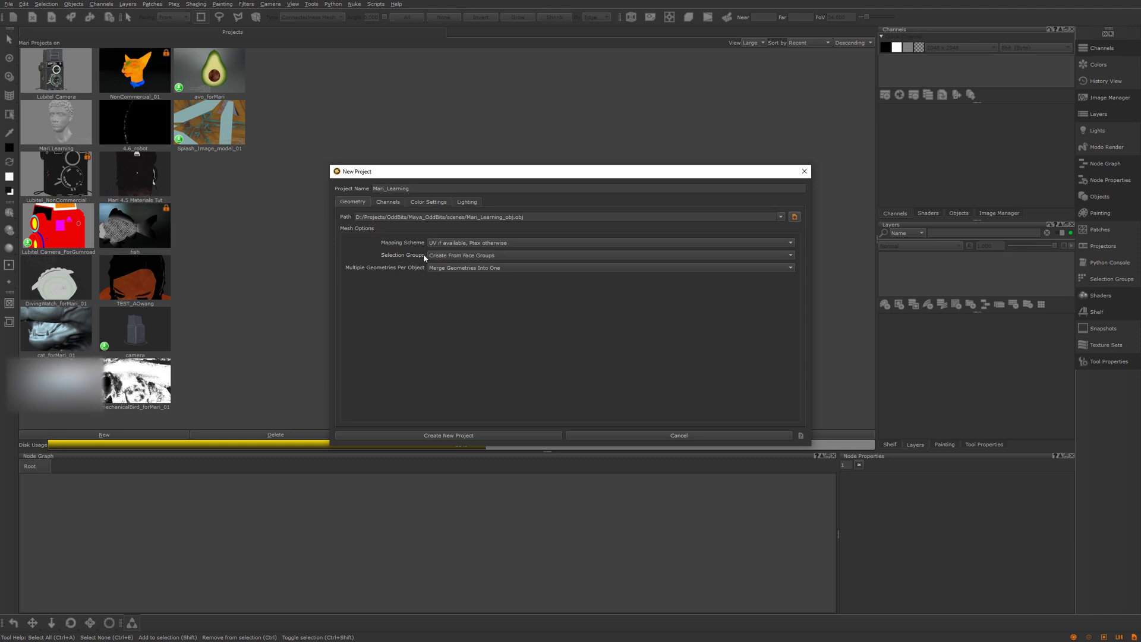
# Review the new project's channel, color management, lighting and geometry settings
pyautogui.click(393, 202)
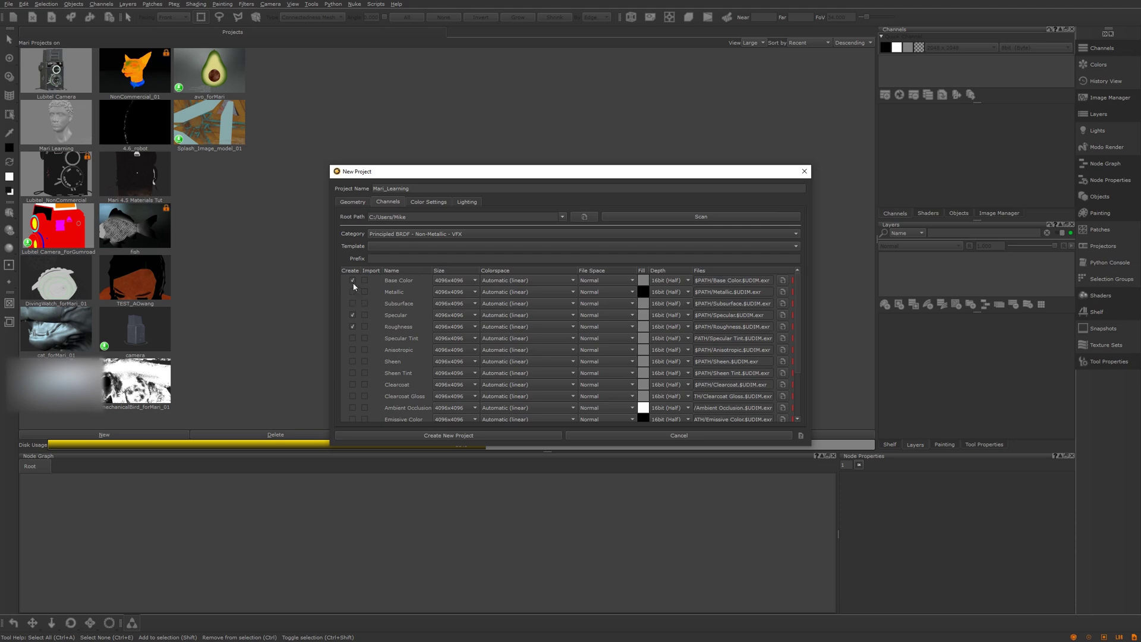
pyautogui.click(353, 327)
pyautogui.scroll(-1, 360, 288)
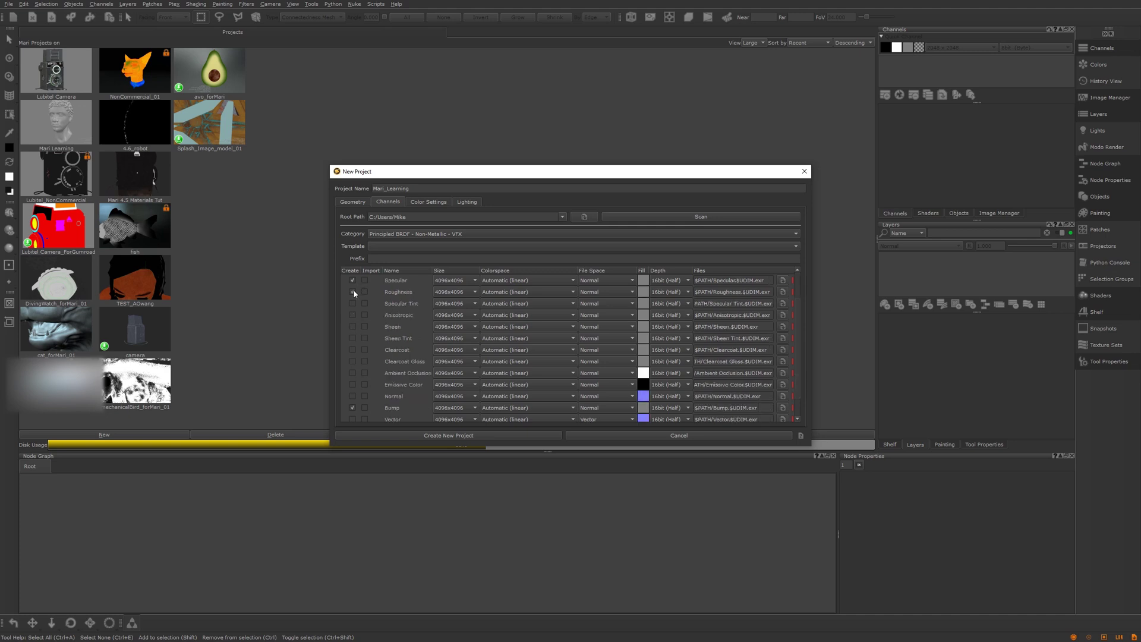
pyautogui.scroll(1, 352, 300)
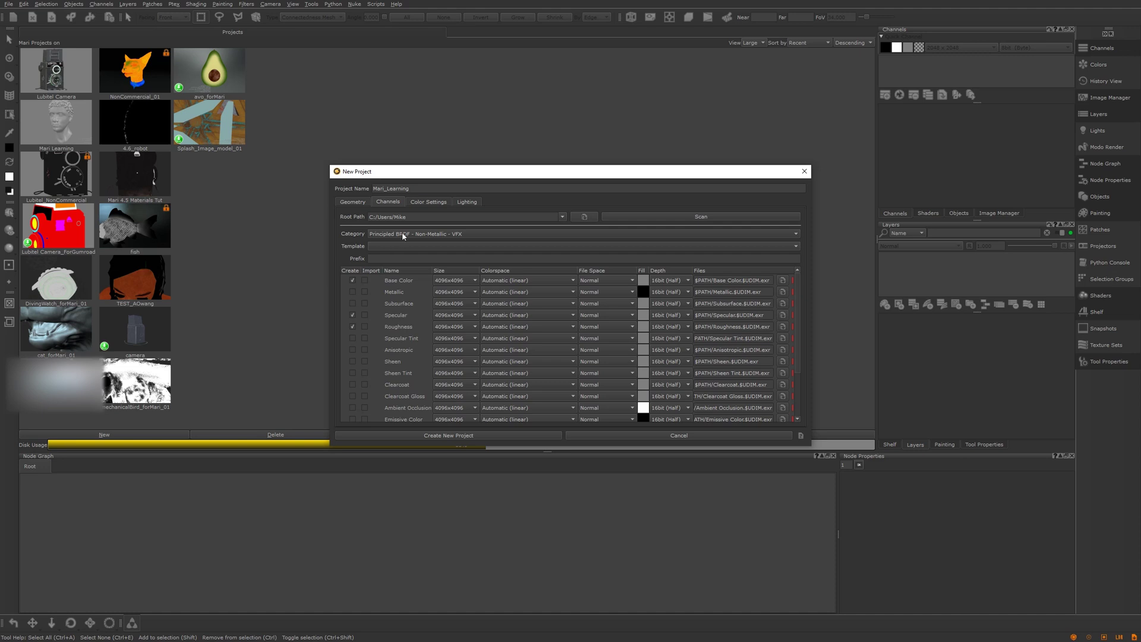
pyautogui.click(428, 202)
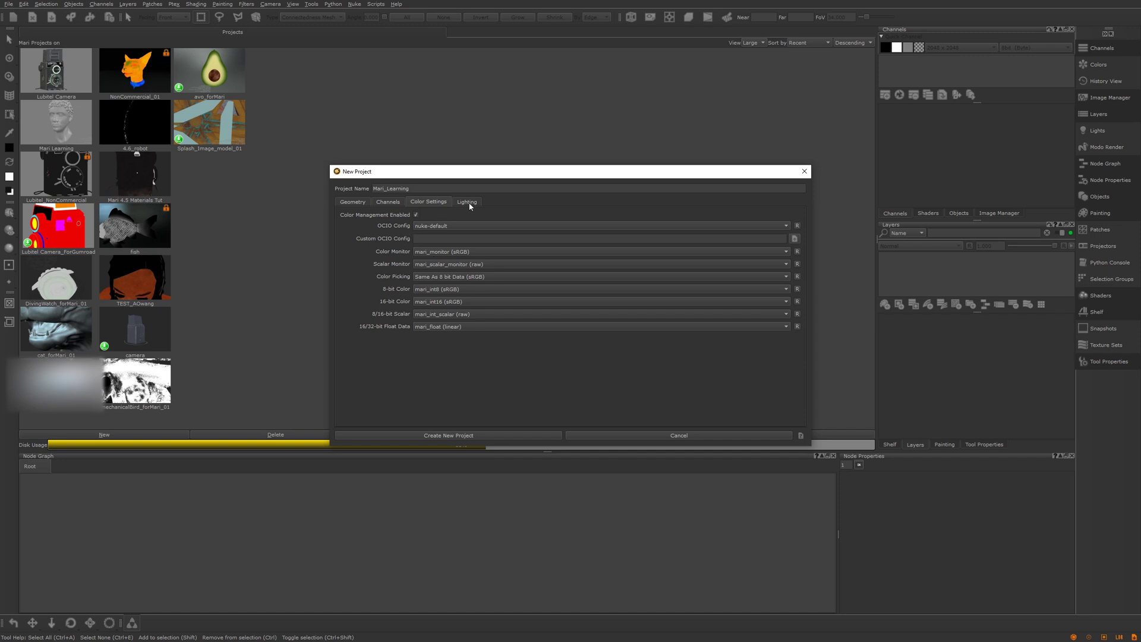
pyautogui.click(468, 203)
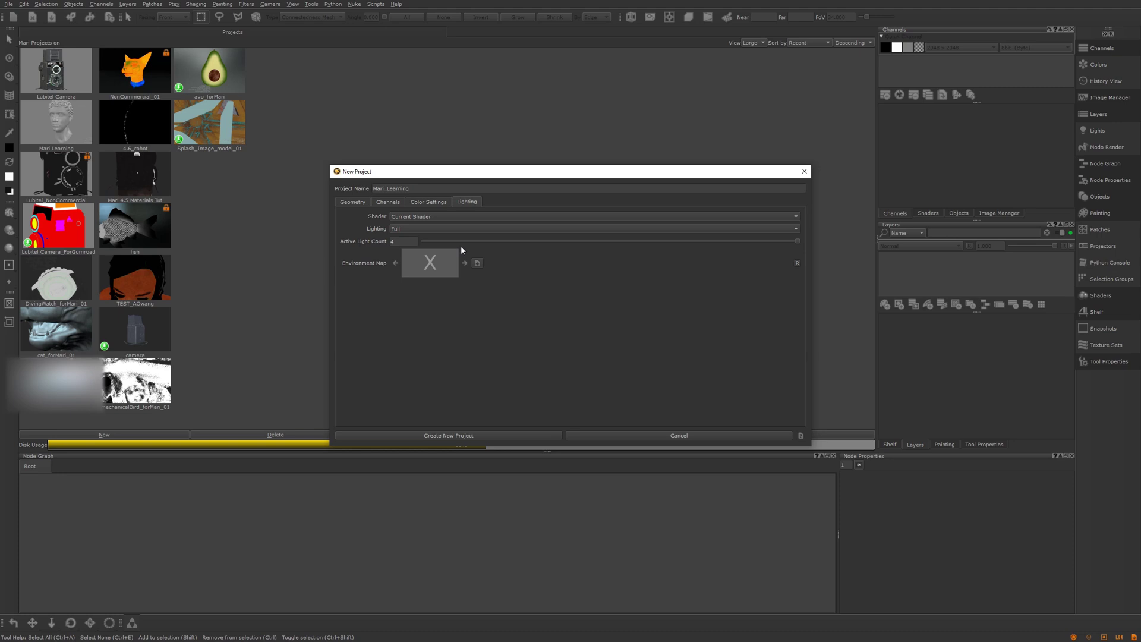
pyautogui.click(359, 202)
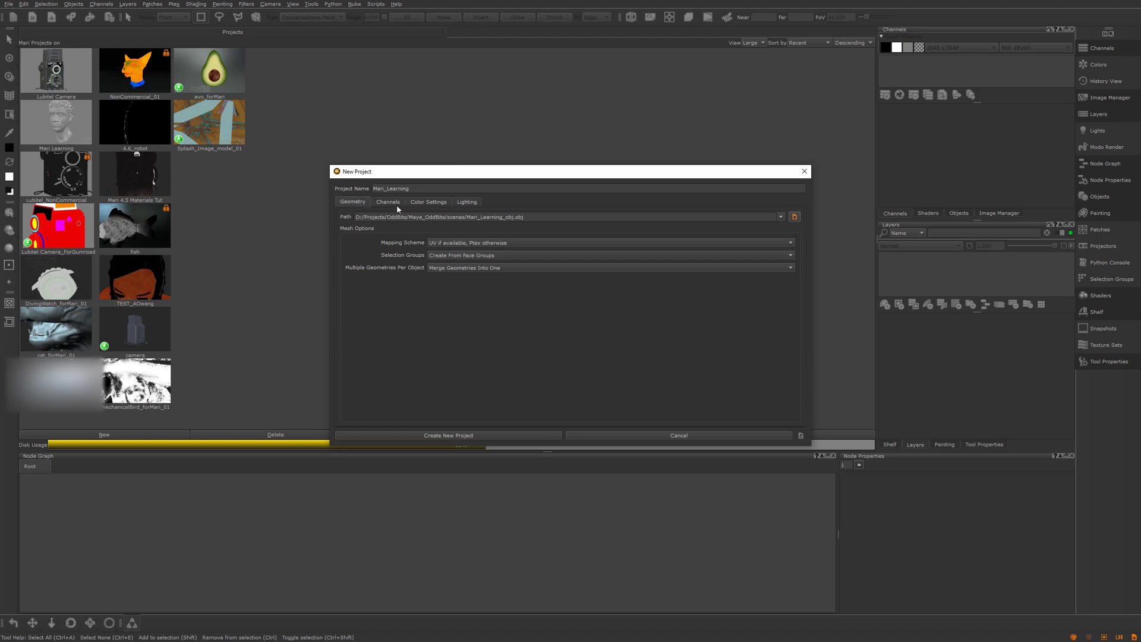
# Create the Mari_Learning project with the default Base Color, Bump, Roughness and Specular channels
pyautogui.click(441, 435)
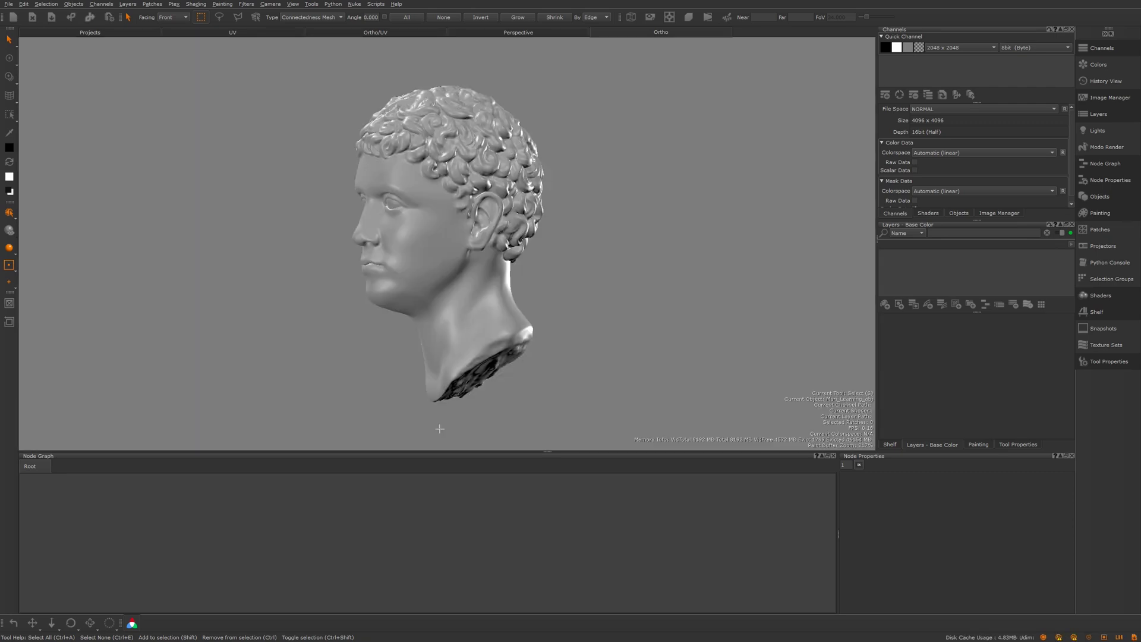
pyautogui.keyDown('alt'); pyautogui.moveTo(364, 280); pyautogui.dragTo(384, 266); pyautogui.keyUp('alt')
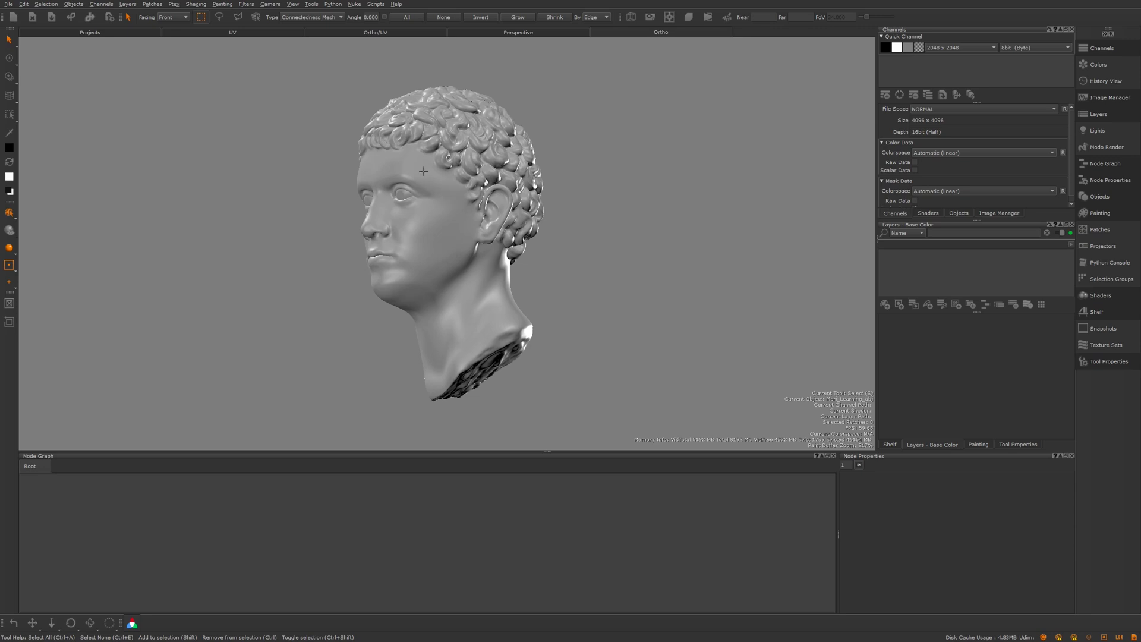
pyautogui.click(293, 4)
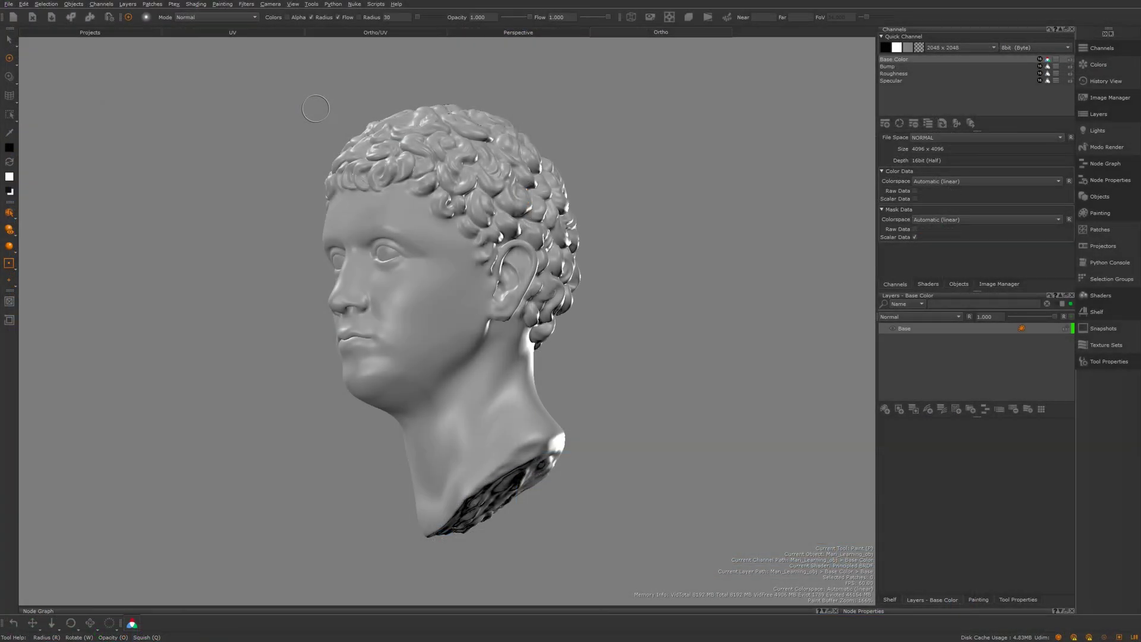
pyautogui.moveTo(305, 113)
pyautogui.keyDown('alt'); pyautogui.mouseDown()
pyautogui.moveTo(378, 161)
pyautogui.moveTo(363, 153)
pyautogui.mouseUp(); pyautogui.keyUp('alt')
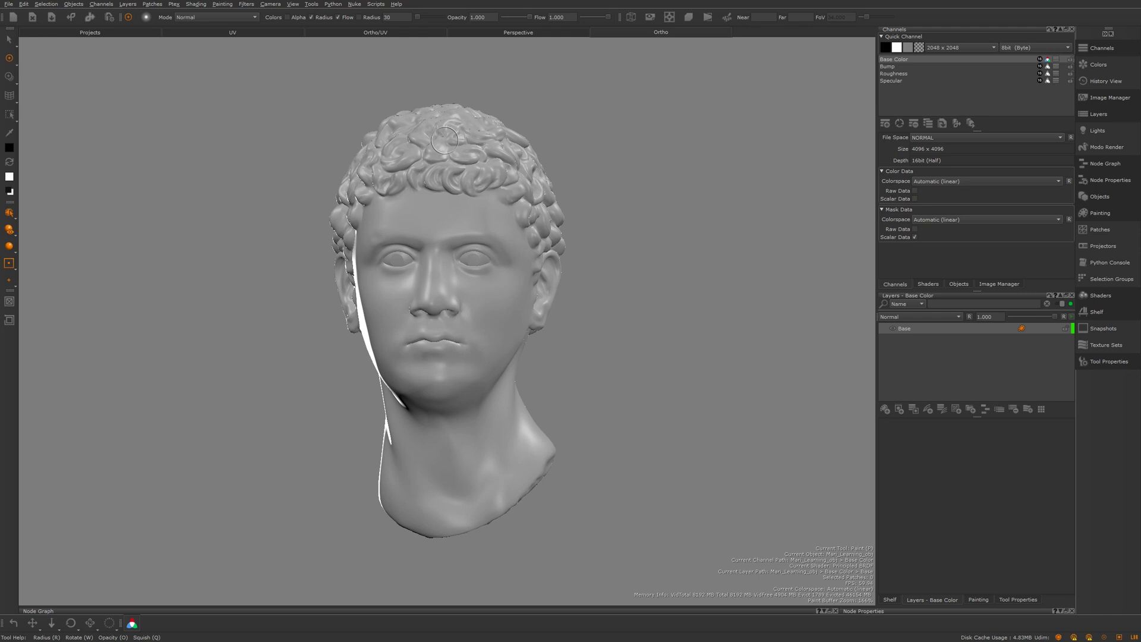
# Close the open project and select the older Mari Learning project in the project list
pyautogui.click(8, 3)
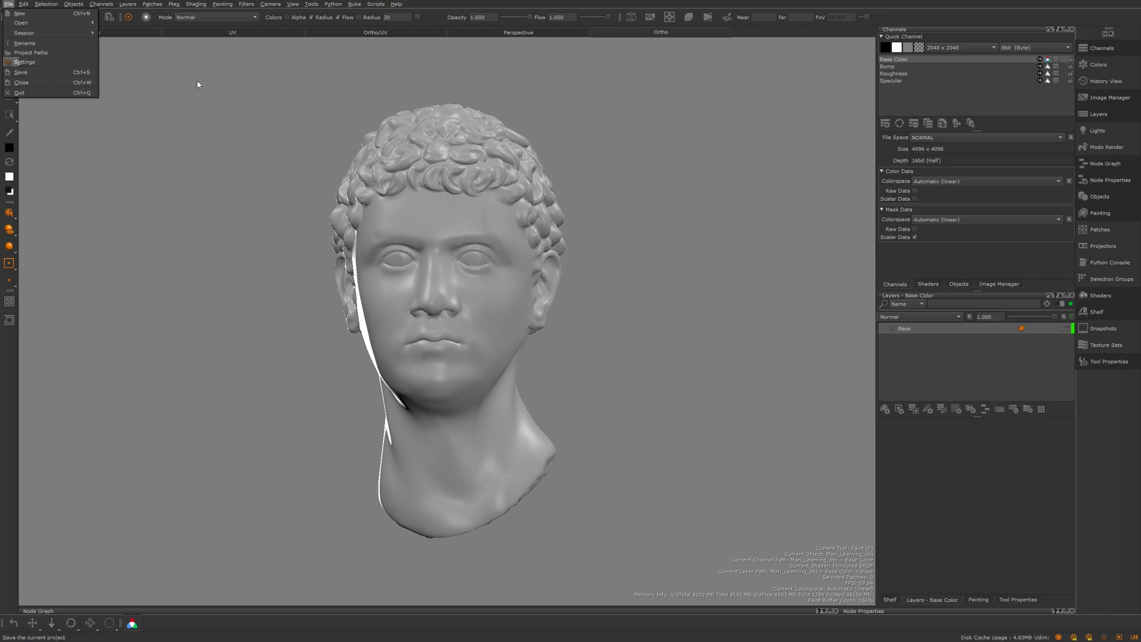
pyautogui.click(35, 82)
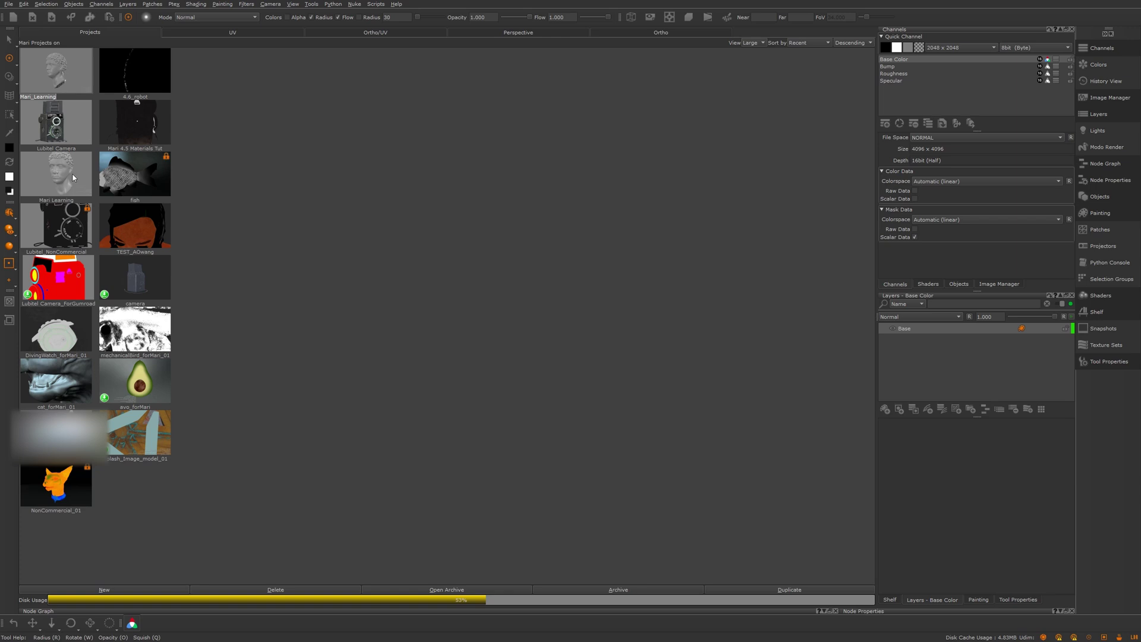
pyautogui.moveTo(74, 178)
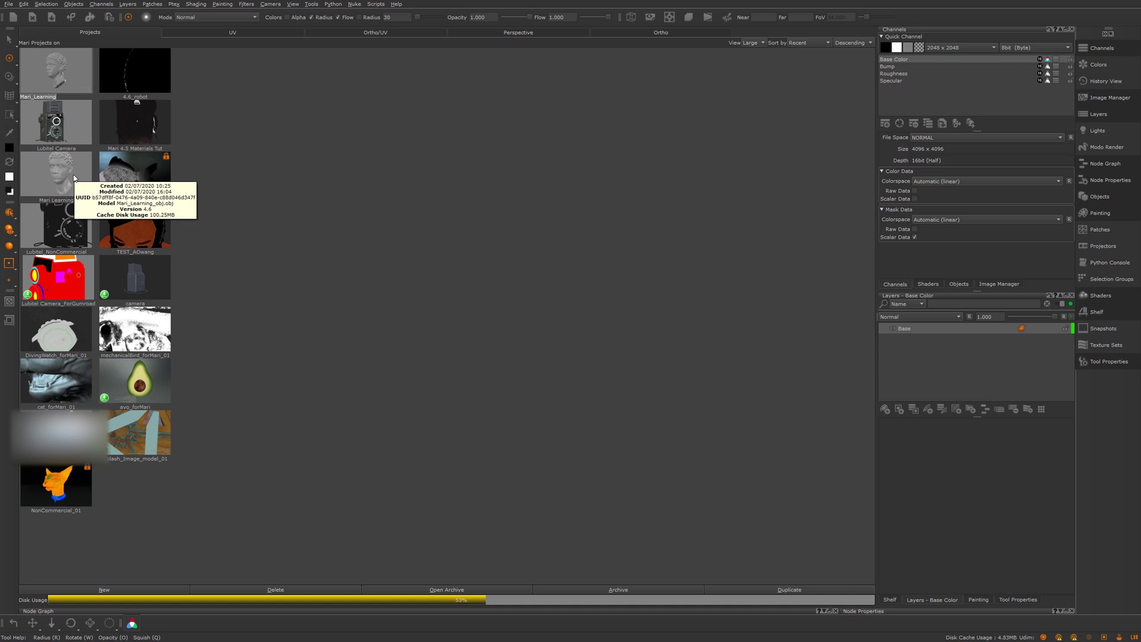
pyautogui.click(73, 177)
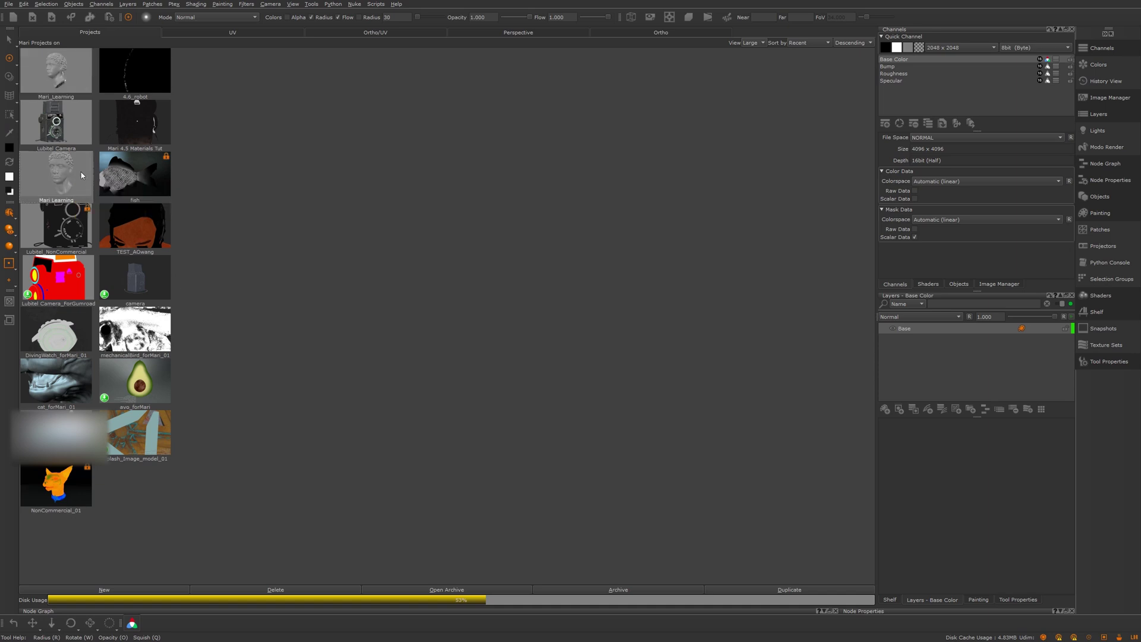
pyautogui.rightClick(81, 172)
pyautogui.click(298, 203)
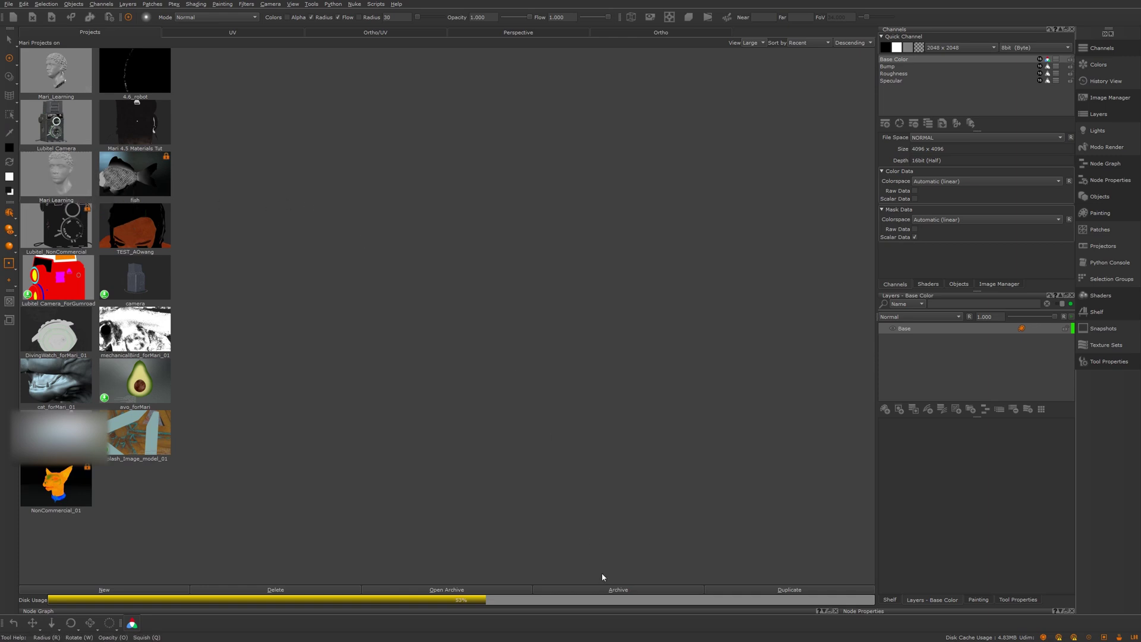
# Archive the older Mari Learning project to the Desktop as Mari Learning.mra
pyautogui.rightClick(65, 169)
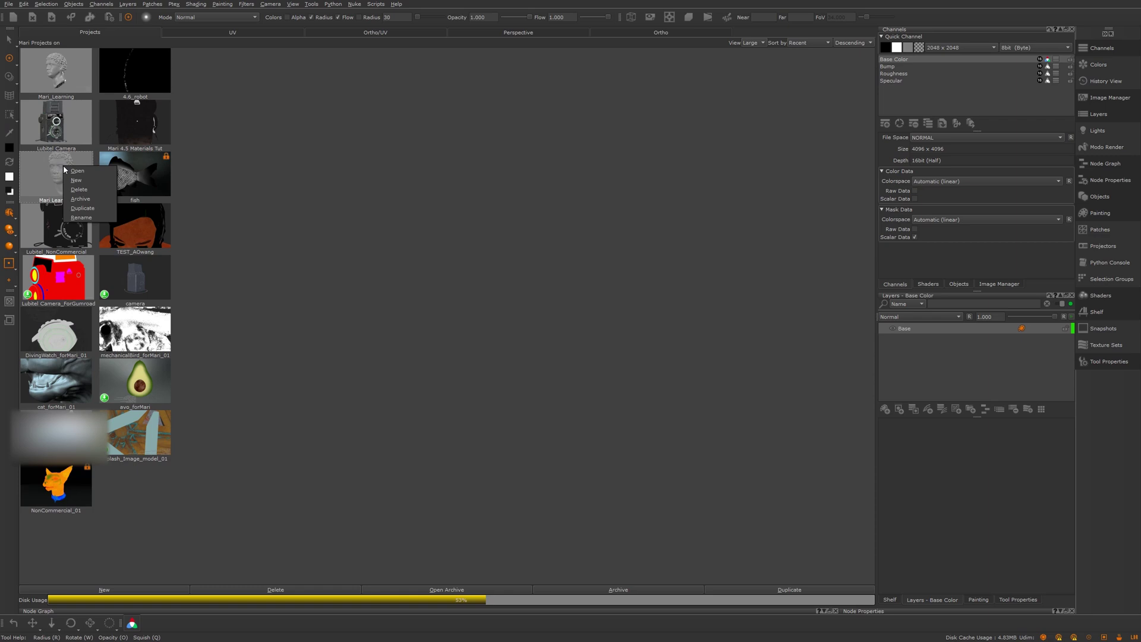
pyautogui.click(80, 198)
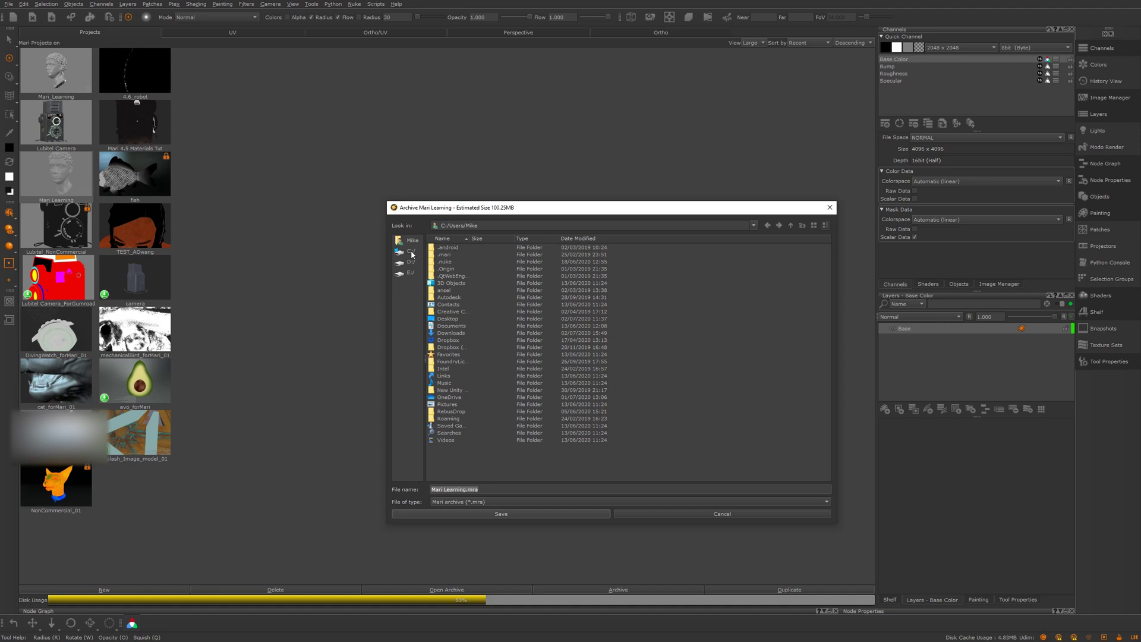
pyautogui.click(449, 320)
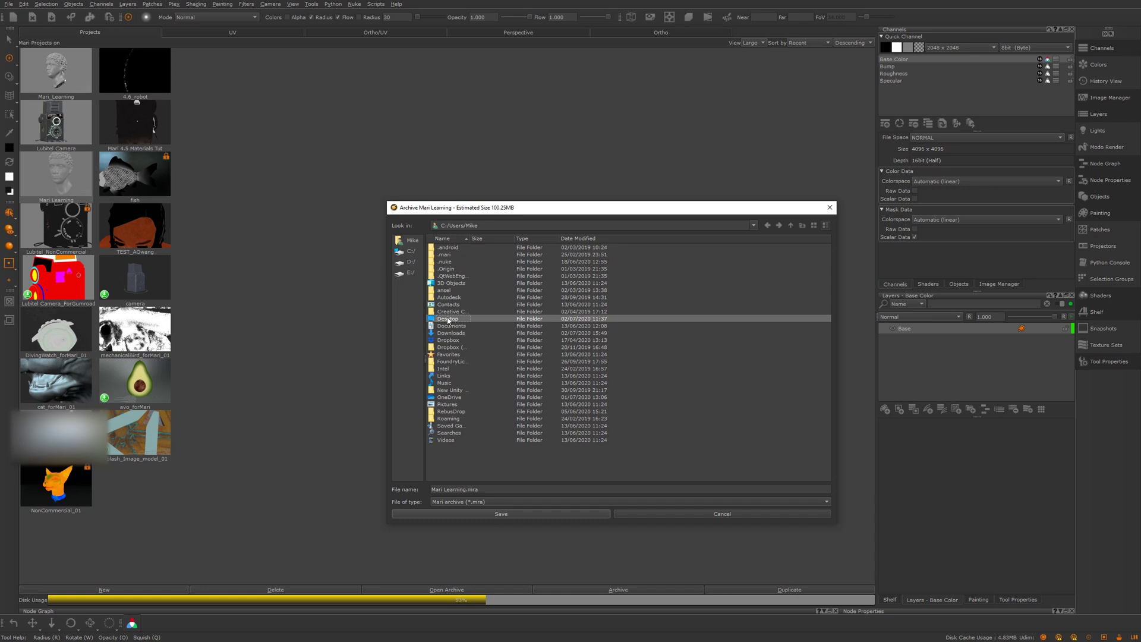
pyautogui.doubleClick(448, 319)
pyautogui.click(495, 514)
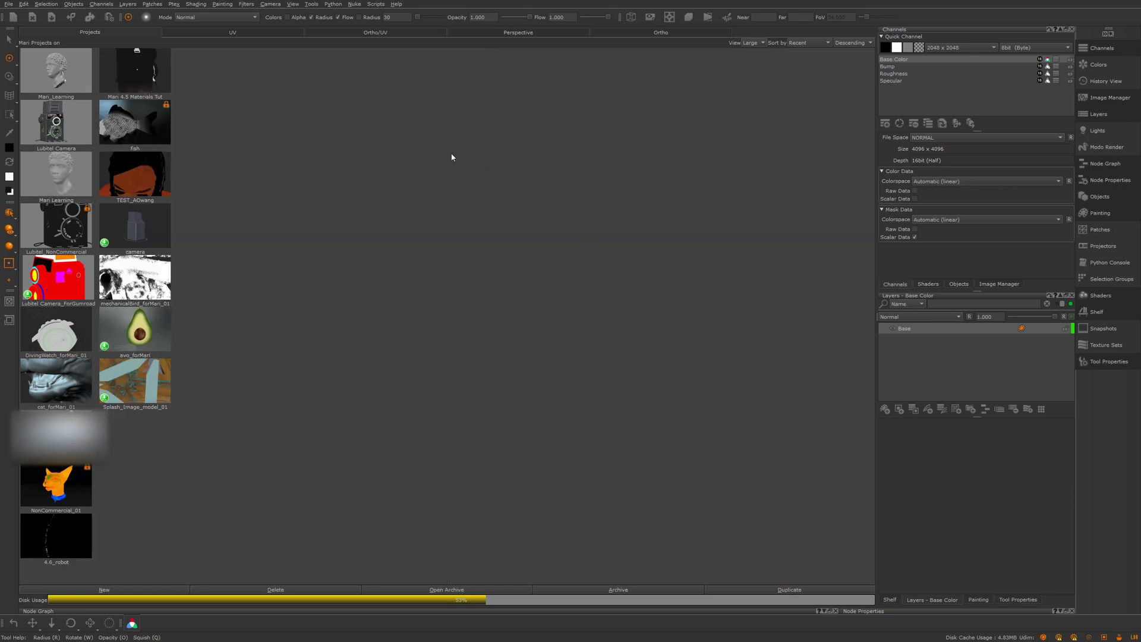
# Import the avo_forMari archive from the Desktop into the project list
pyautogui.rightClick(283, 78)
pyautogui.click(309, 90)
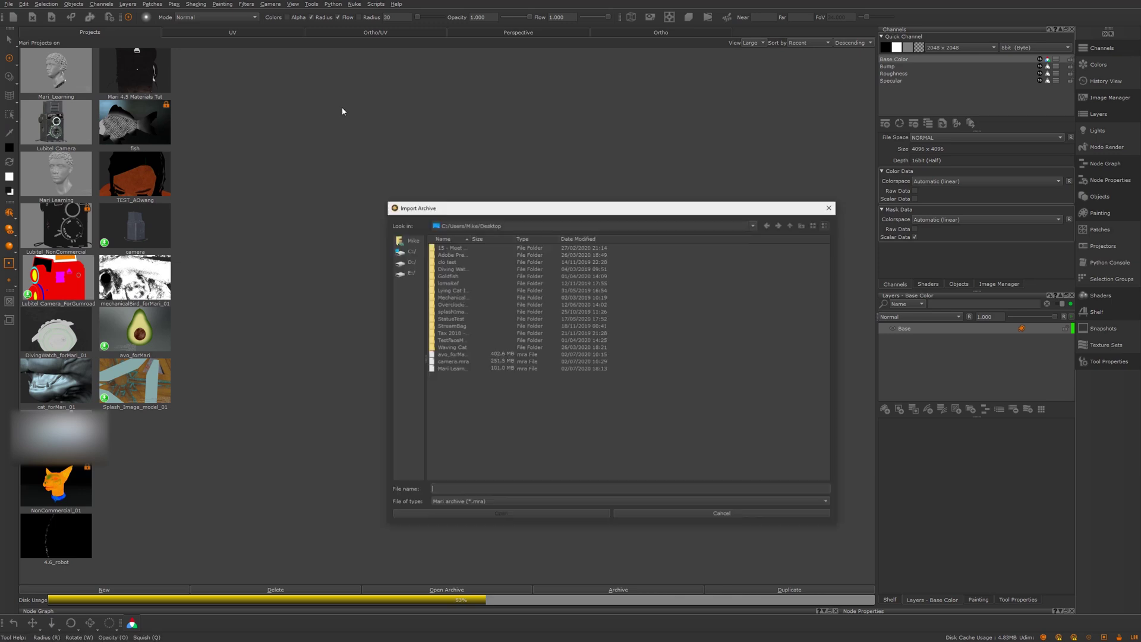
pyautogui.click(410, 252)
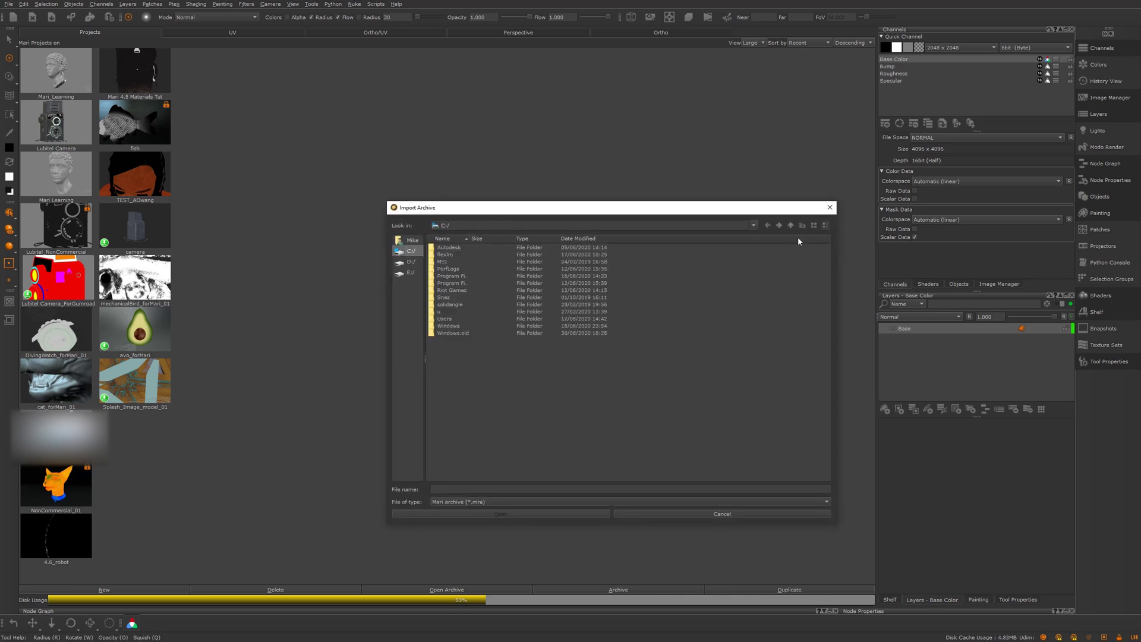
pyautogui.click(767, 225)
pyautogui.click(455, 351)
pyautogui.click(500, 514)
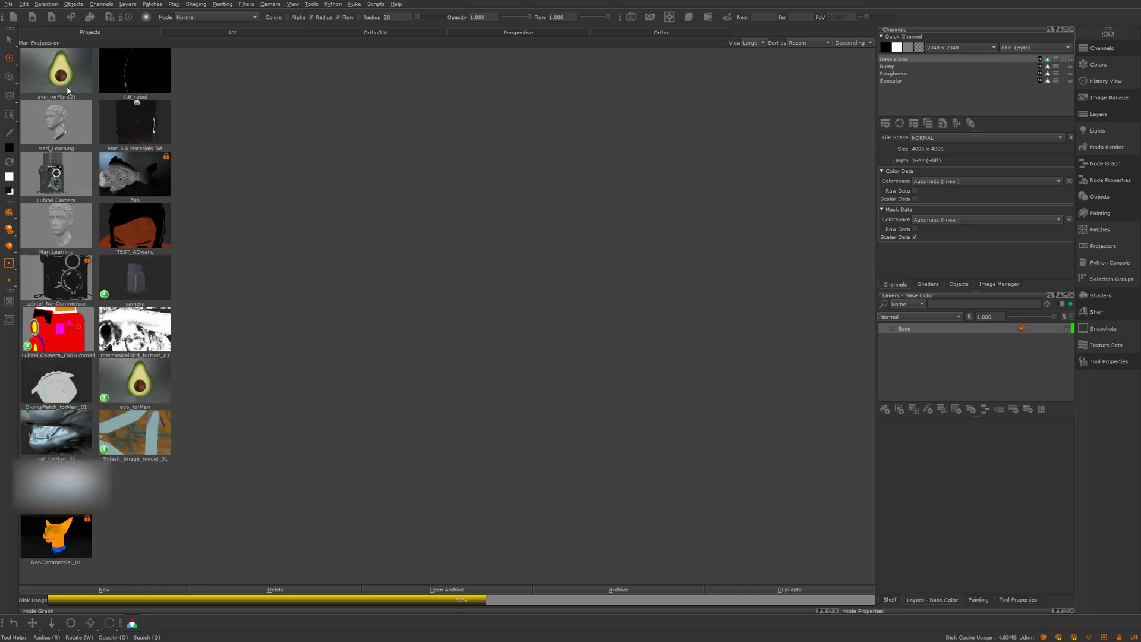
# Delete the imported avo_forMari(2) project from the project list
pyautogui.click(67, 84)
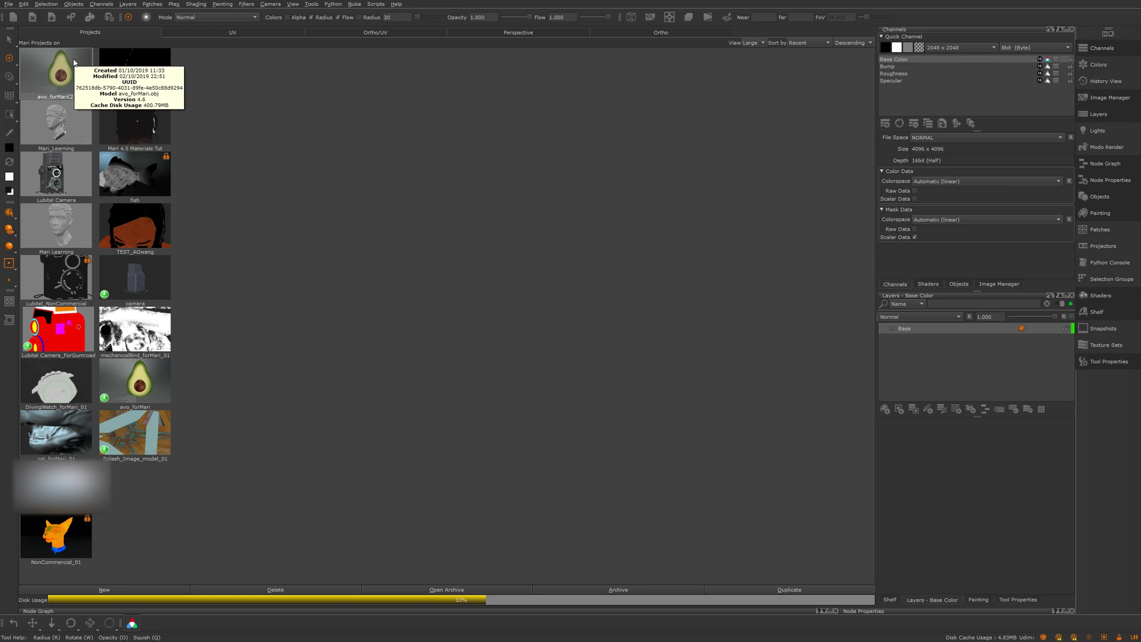
pyautogui.rightClick(74, 61)
pyautogui.click(95, 88)
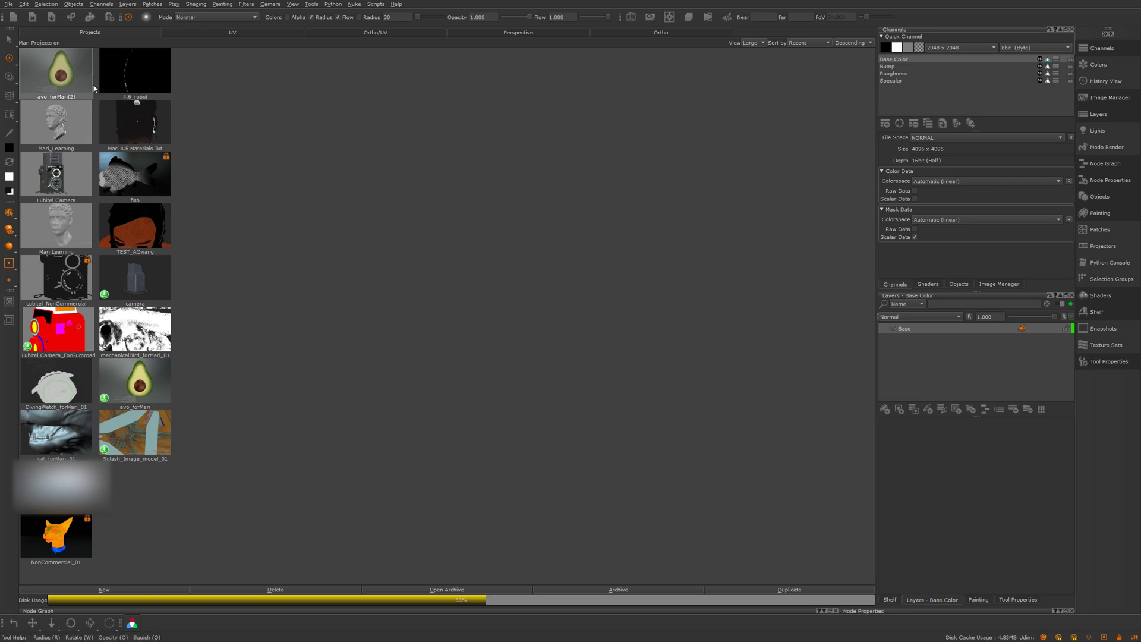
pyautogui.click(563, 331)
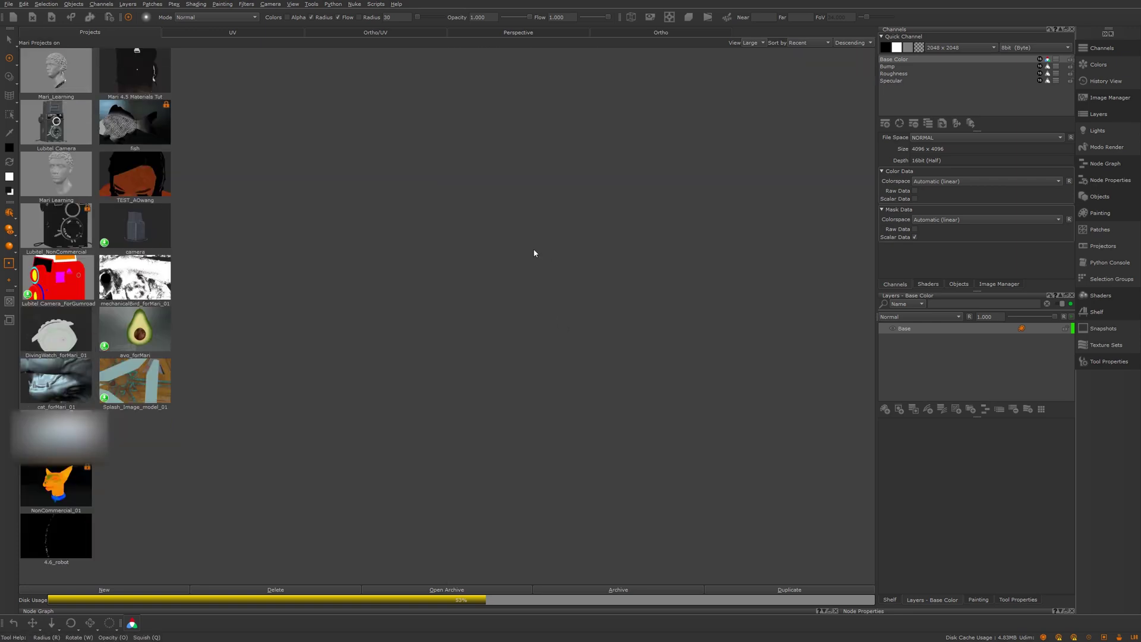
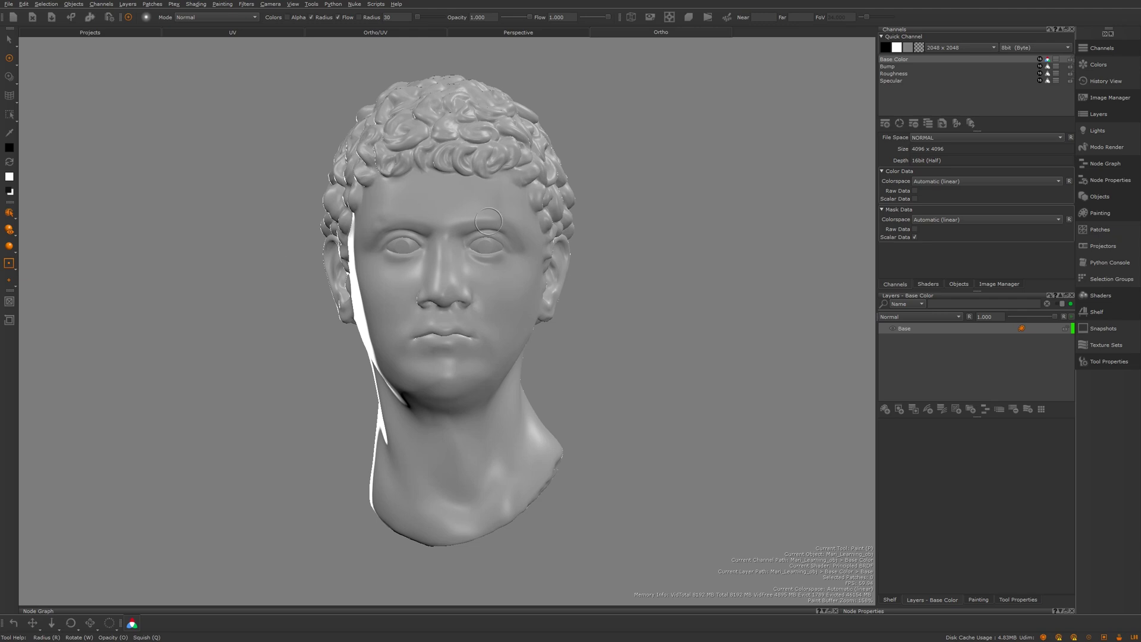
pyautogui.moveTo(571, 202)
pyautogui.keyDown('alt'); pyautogui.mouseDown()
pyautogui.moveTo(633, 199)
pyautogui.moveTo(505, 205)
pyautogui.moveTo(564, 208)
pyautogui.moveTo(475, 226)
pyautogui.mouseUp(); pyautogui.keyUp('alt')
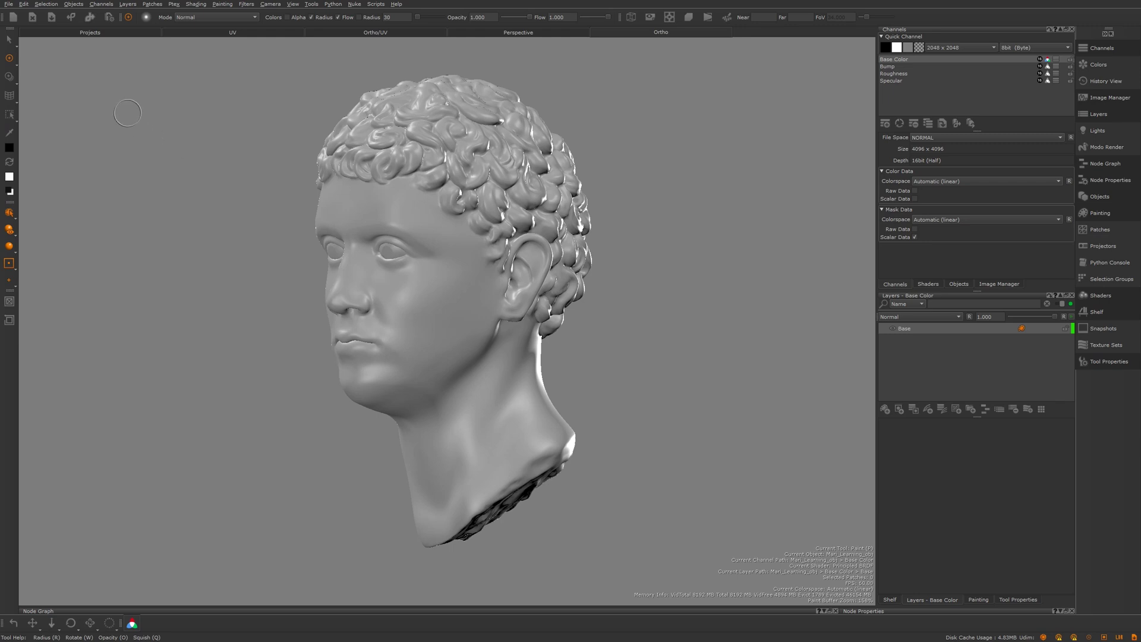
# Set the navigation control type to Maya in the Mari preferences and apply the settings
pyautogui.click(25, 4)
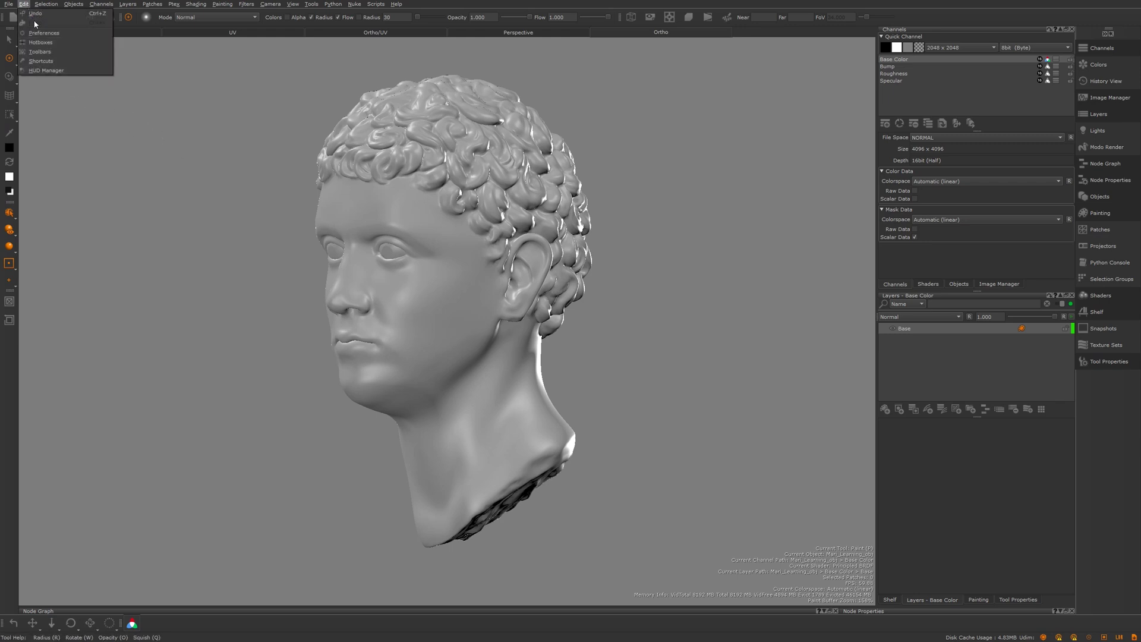
pyautogui.click(65, 38)
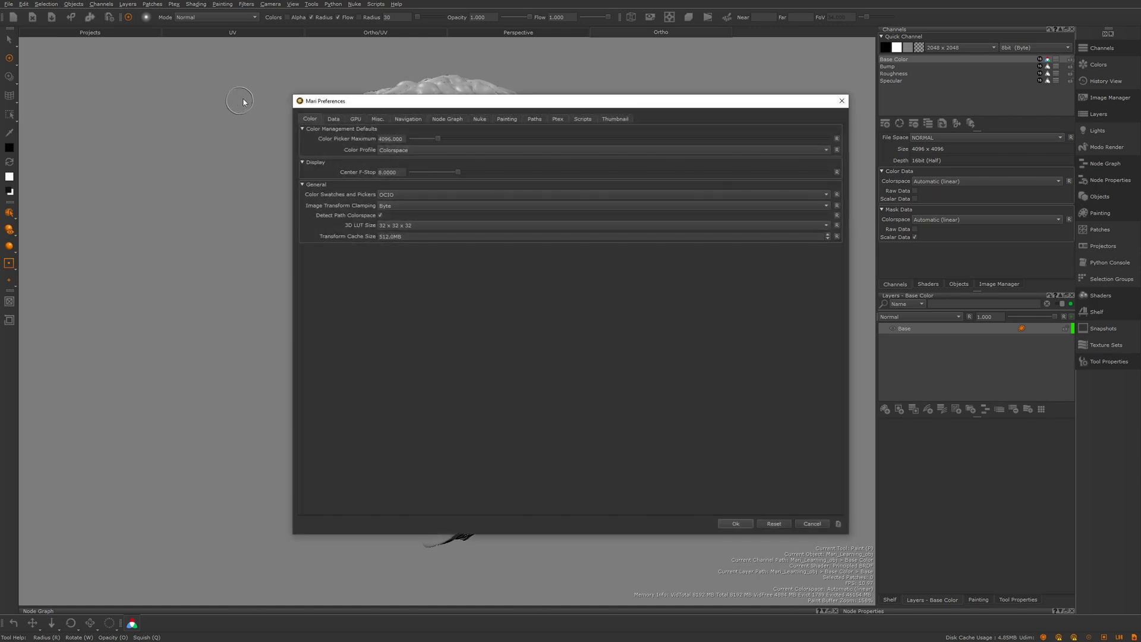
pyautogui.click(401, 118)
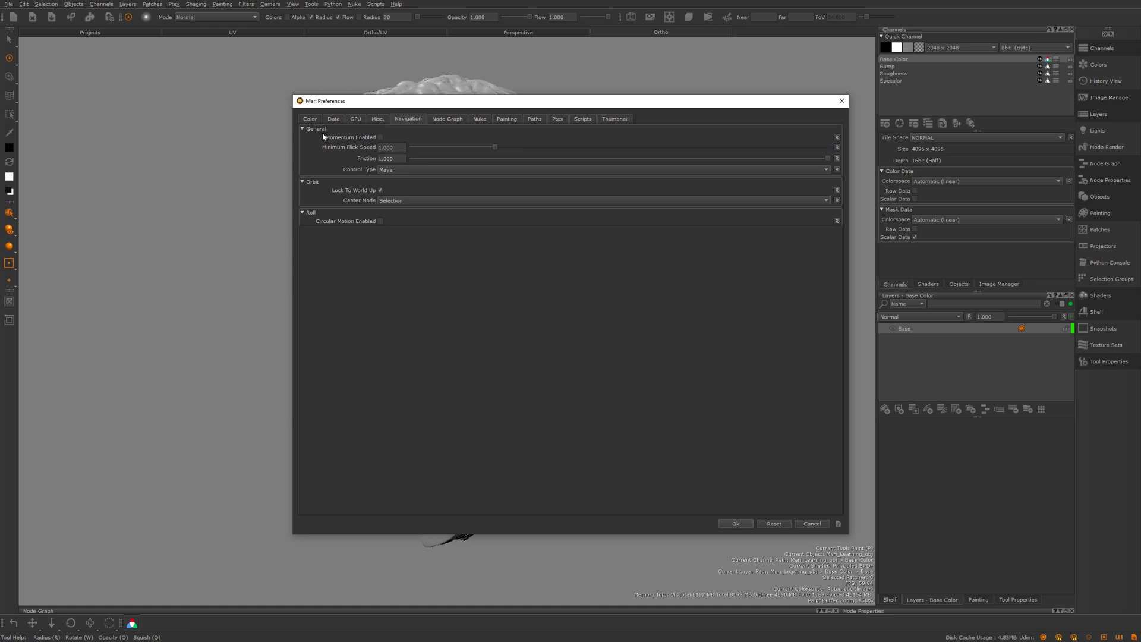
pyautogui.click(391, 169)
pyautogui.click(387, 174)
pyautogui.click(387, 171)
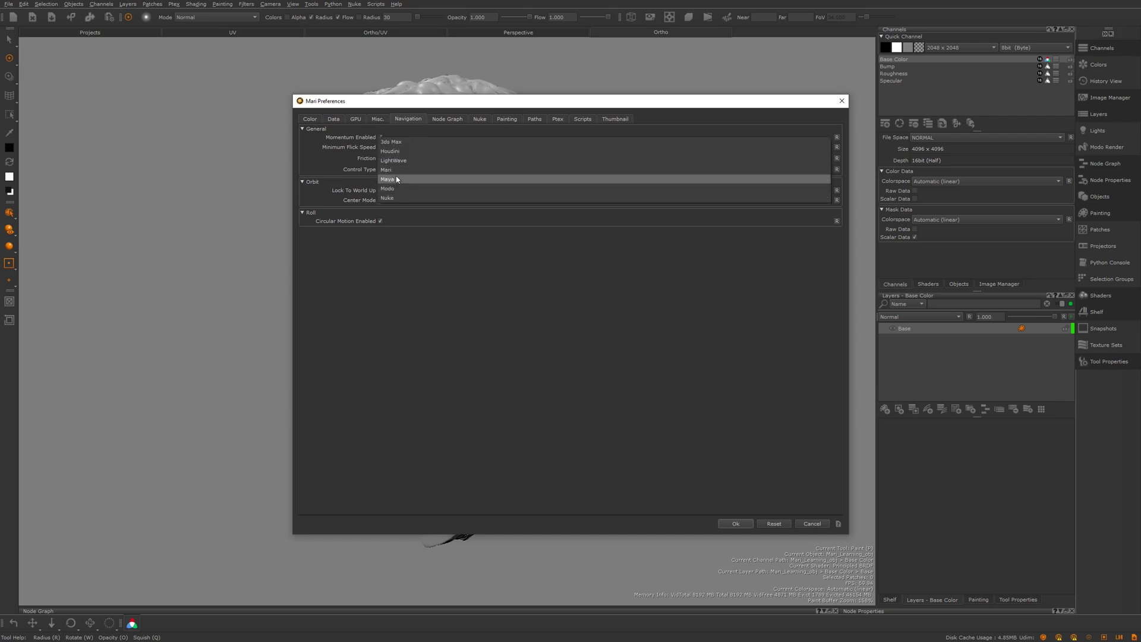
pyautogui.click(397, 179)
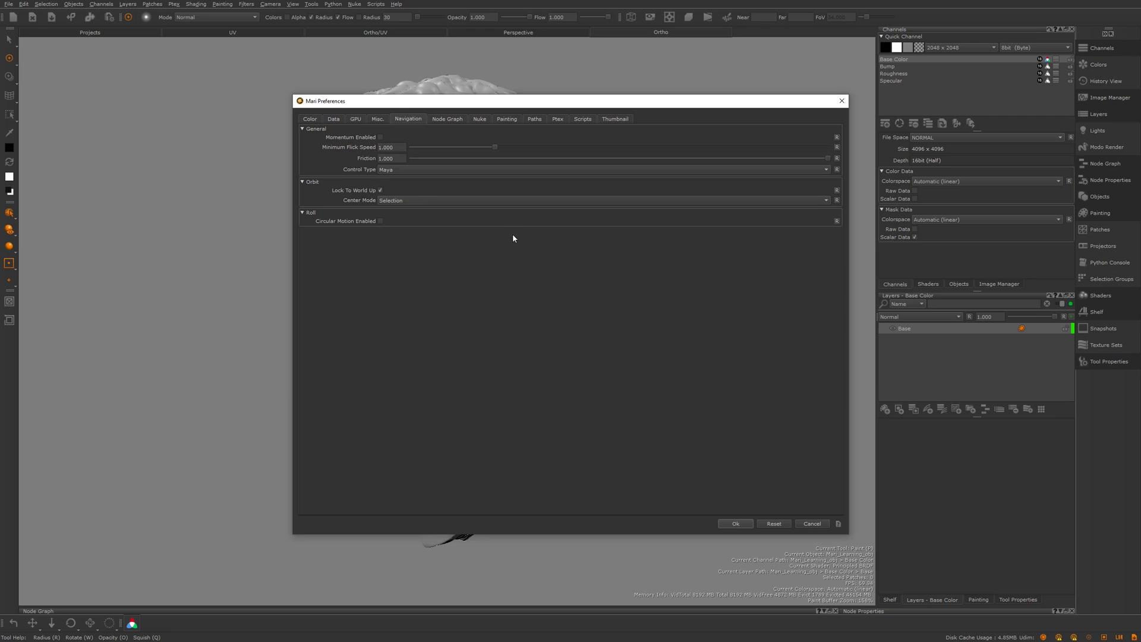
pyautogui.click(737, 524)
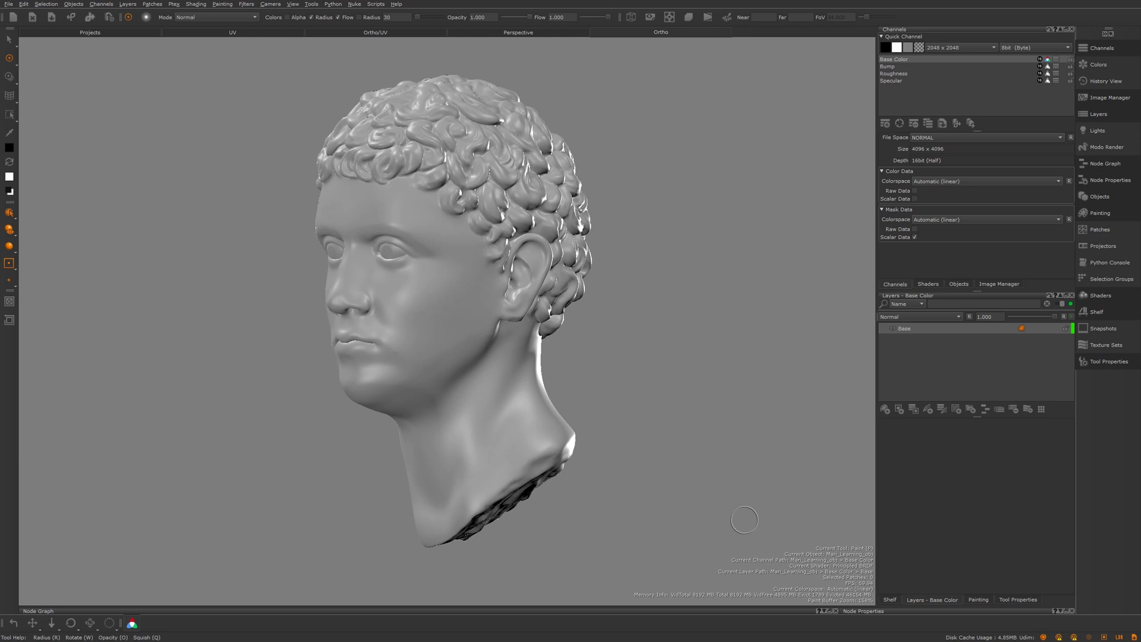
# Orbit, pan and zoom around the head model, move it out of view and frame it again
pyautogui.moveTo(402, 275)
pyautogui.keyDown('alt'); pyautogui.mouseDown()
pyautogui.moveTo(795, 275)
pyautogui.moveTo(678, 247)
pyautogui.moveTo(407, 256)
pyautogui.mouseUp(); pyautogui.keyUp('alt')
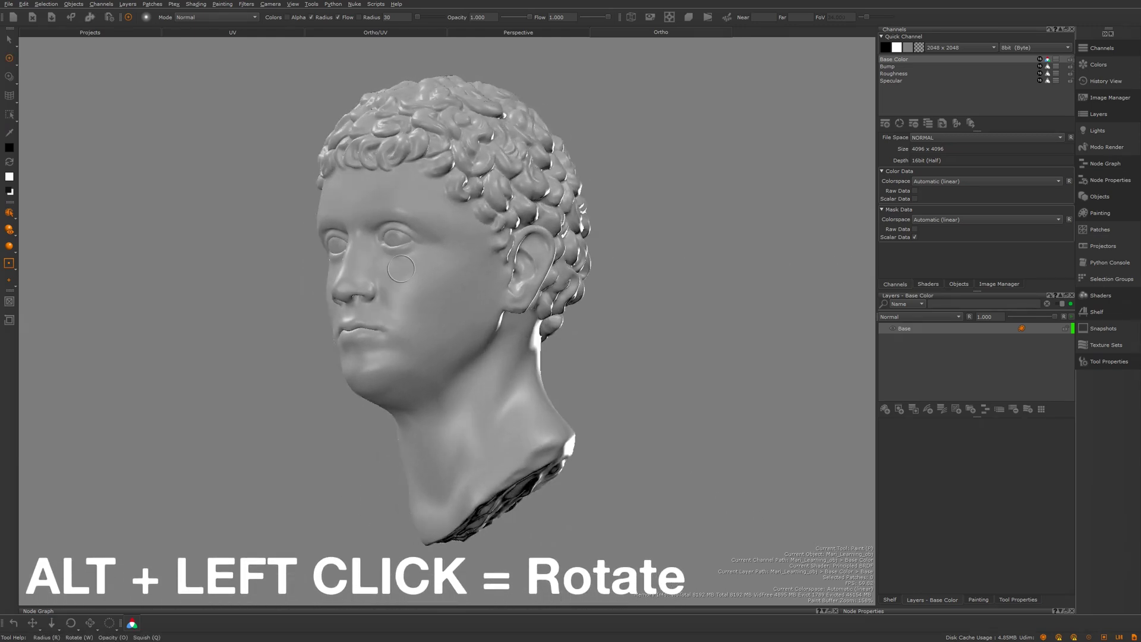
pyautogui.moveTo(405, 177)
pyautogui.keyDown('alt'); pyautogui.mouseDown(button='middle')
pyautogui.moveTo(427, 197)
pyautogui.moveTo(286, 178)
pyautogui.moveTo(475, 188)
pyautogui.moveTo(380, 188)
pyautogui.mouseUp(button='middle'); pyautogui.keyUp('alt')
pyautogui.moveTo(333, 170)
pyautogui.keyDown('alt'); pyautogui.mouseDown(button='right')
pyautogui.moveTo(315, 160)
pyautogui.moveTo(321, 167)
pyautogui.mouseUp(button='right'); pyautogui.keyUp('alt')
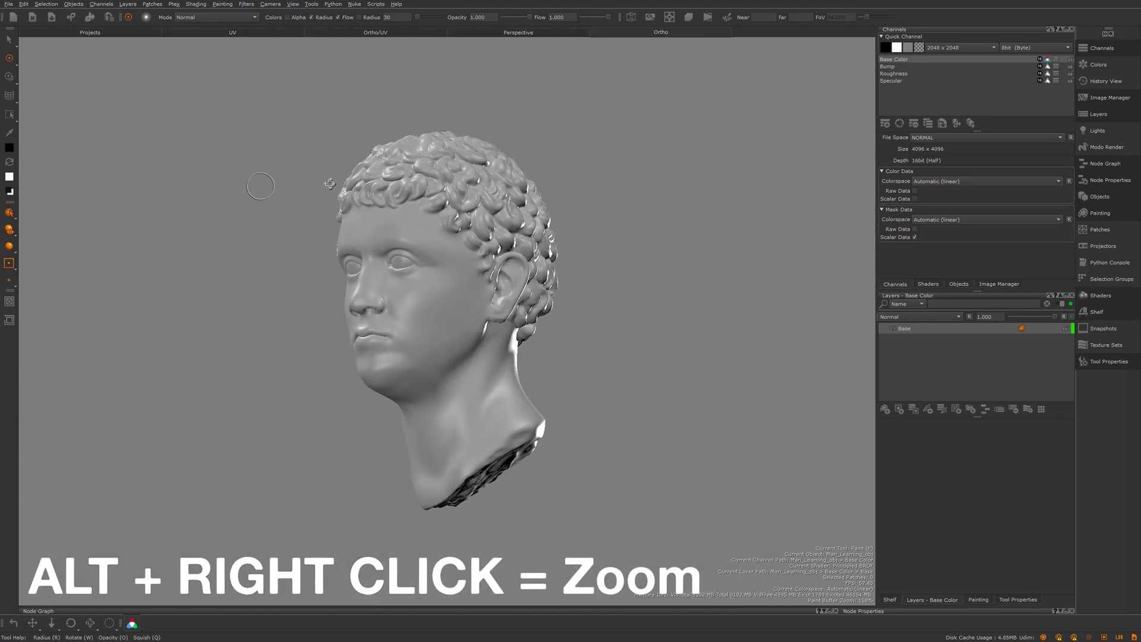
pyautogui.keyDown('alt'); pyautogui.moveTo(321, 166); pyautogui.dragTo(337, 201); pyautogui.keyUp('alt')
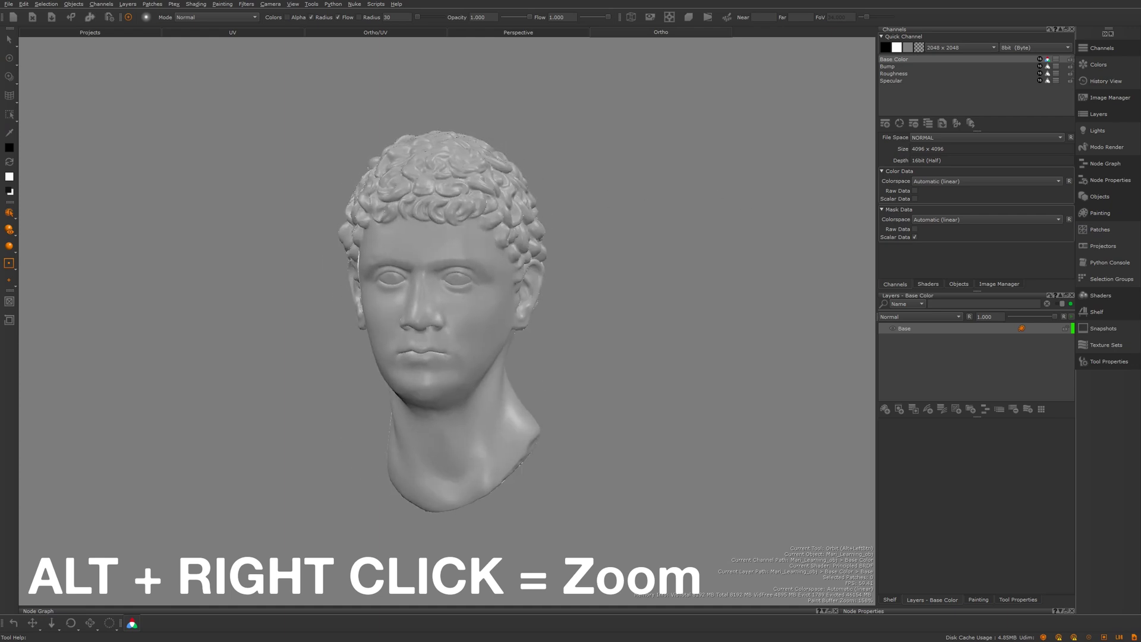
pyautogui.keyDown('alt'); pyautogui.moveTo(336, 201); pyautogui.dragTo(24, 196, button='middle'); pyautogui.keyUp('alt')
pyautogui.press('p')
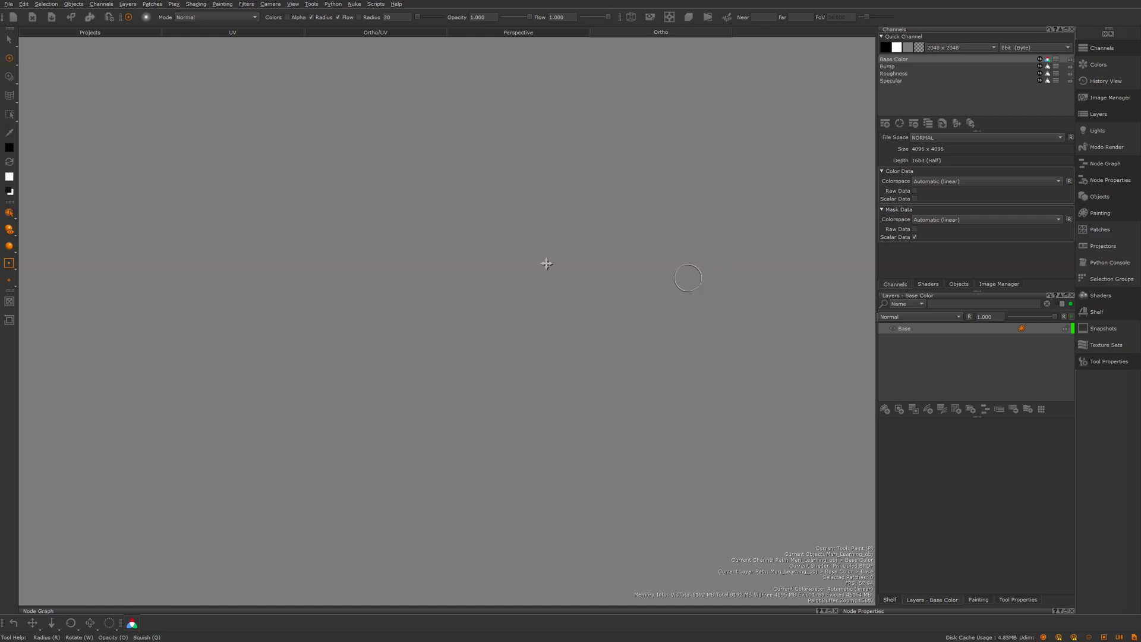
pyautogui.press('f')
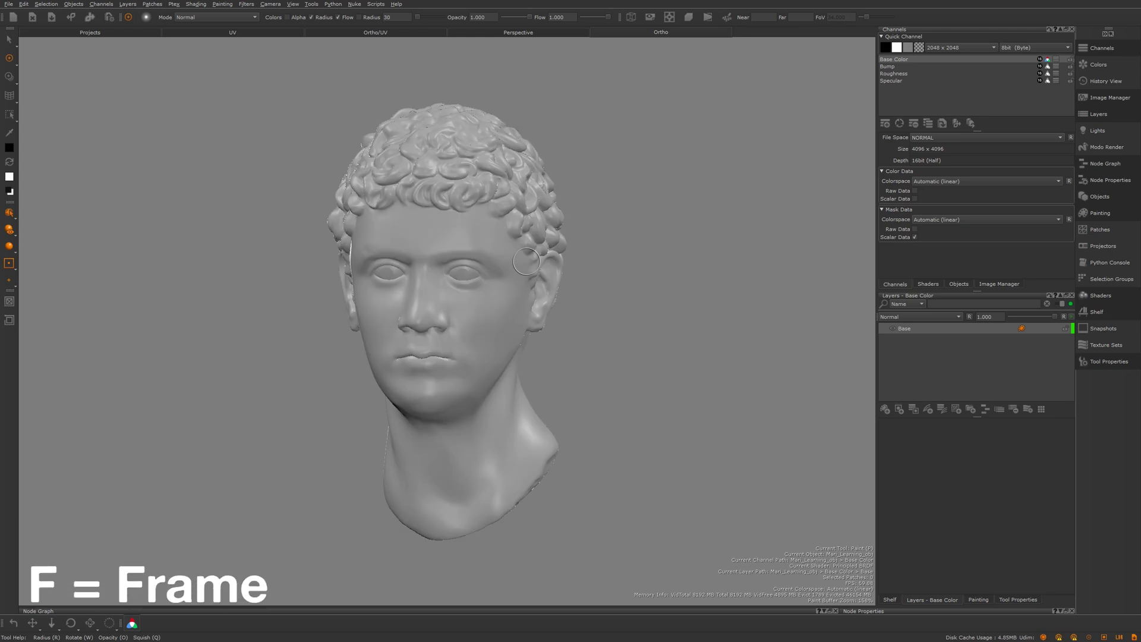
# Cycle through the preset camera angles 1 to 6 to inspect the head from its different sides
pyautogui.press('2')
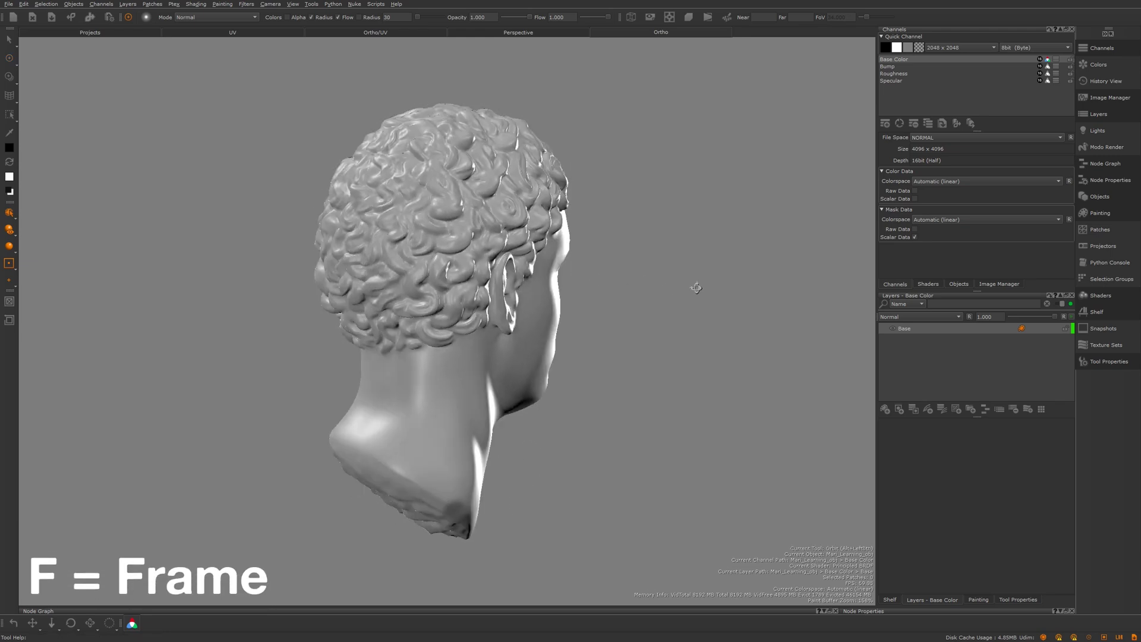
pyautogui.press('1')
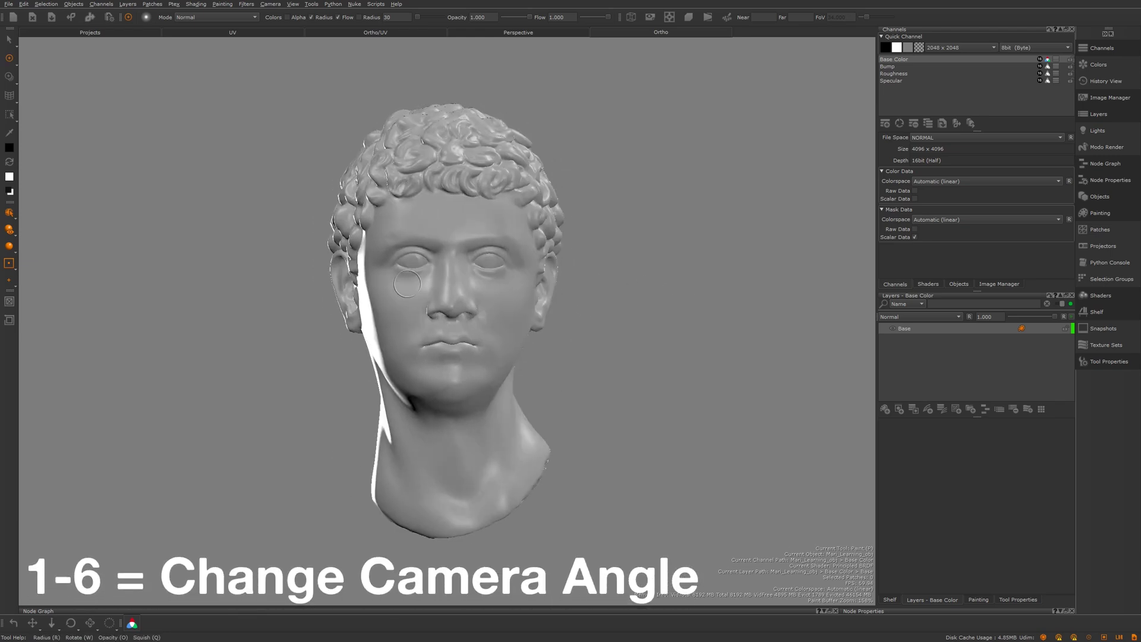
pyautogui.press('3')
pyautogui.press('4')
pyautogui.press('5')
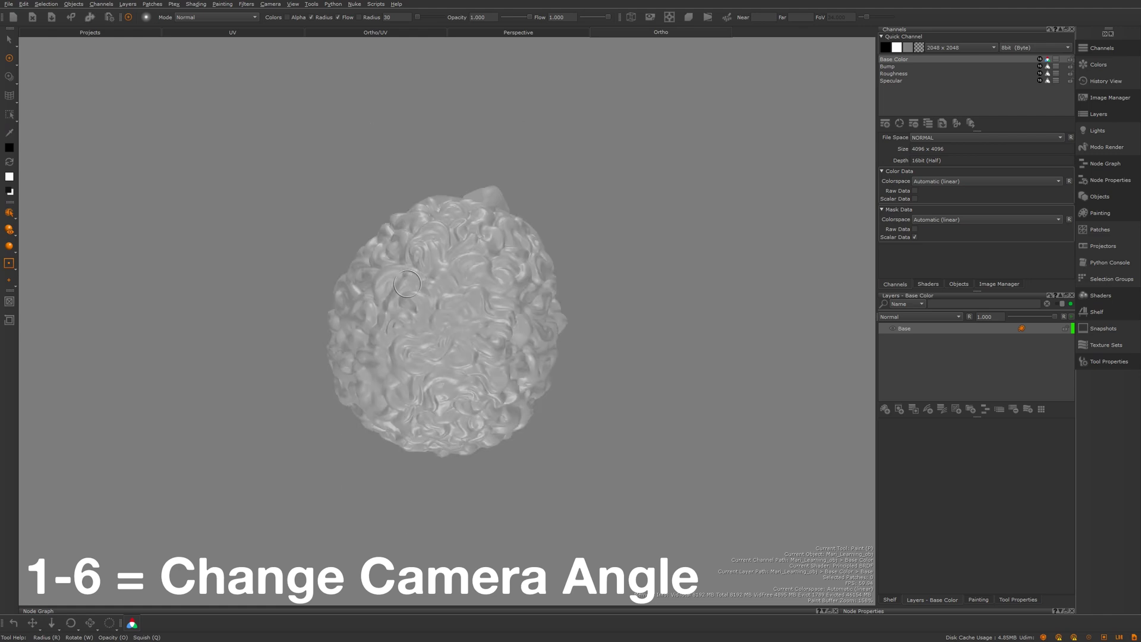
pyautogui.press('6')
pyautogui.press('1')
pyautogui.press('2')
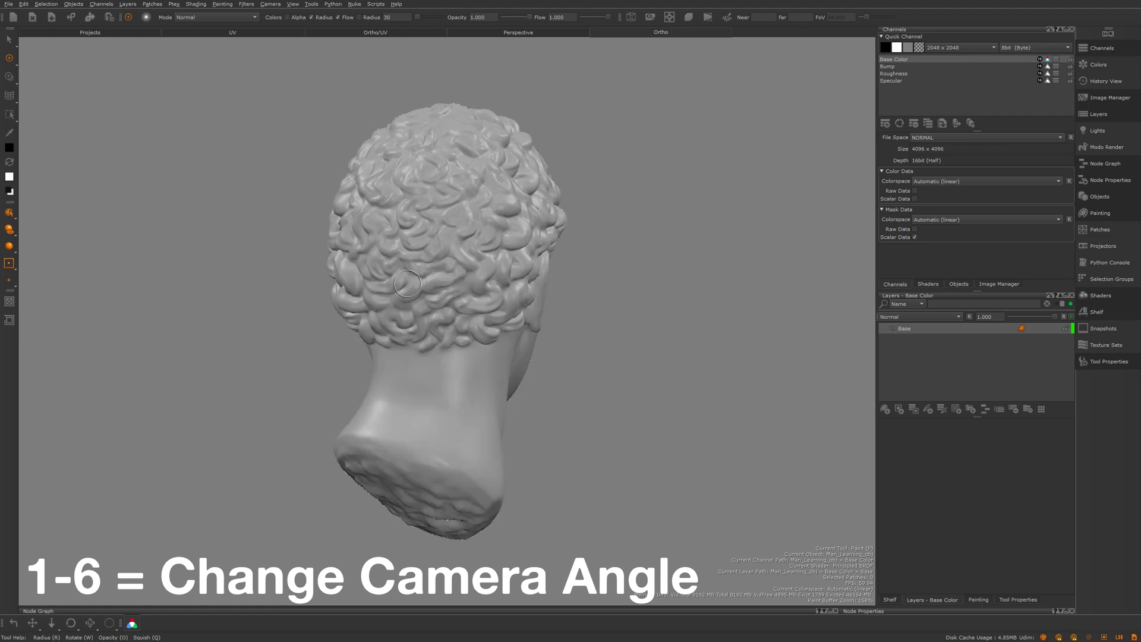
pyautogui.press('3')
pyautogui.press('4')
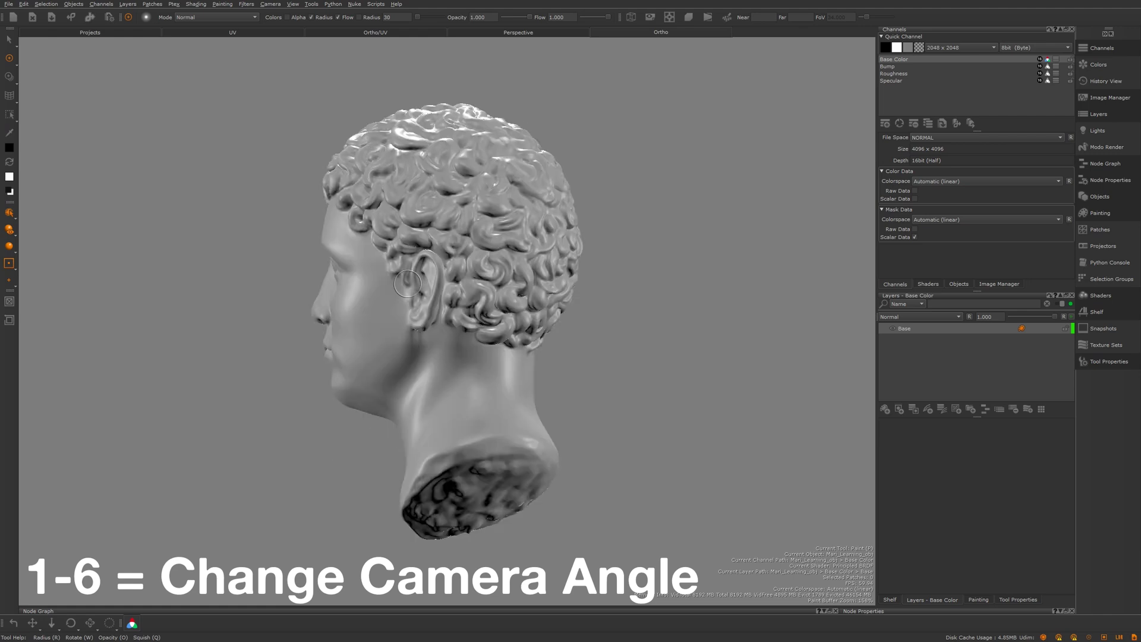
pyautogui.press('3')
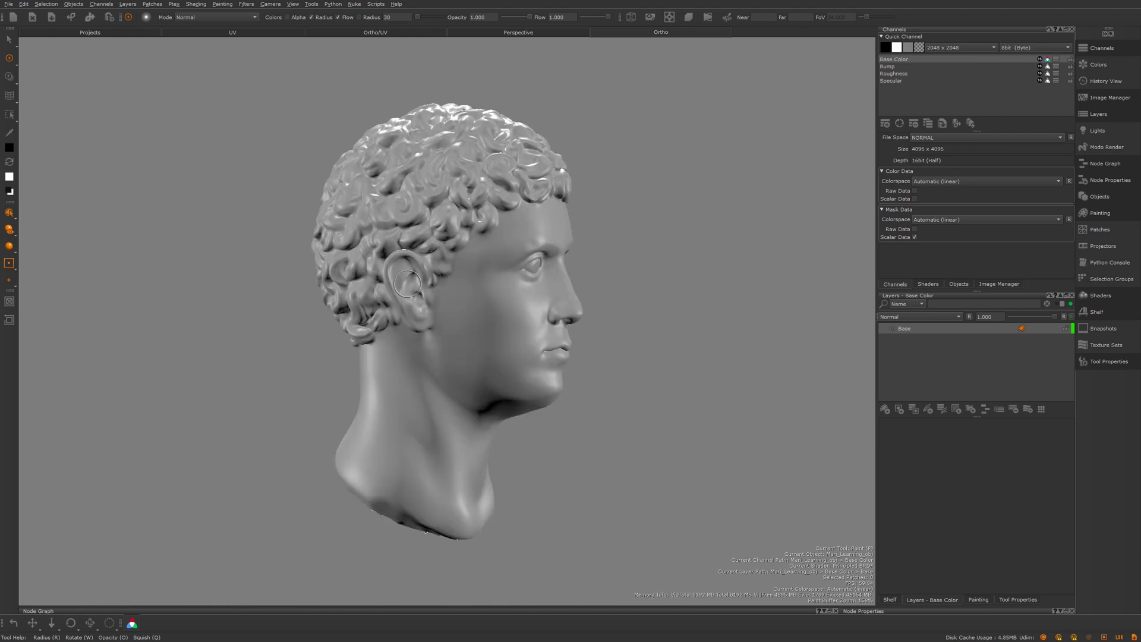
pyautogui.press('5')
pyautogui.press('6')
pyautogui.press('7')
pyautogui.press('3')
pyautogui.press('1')
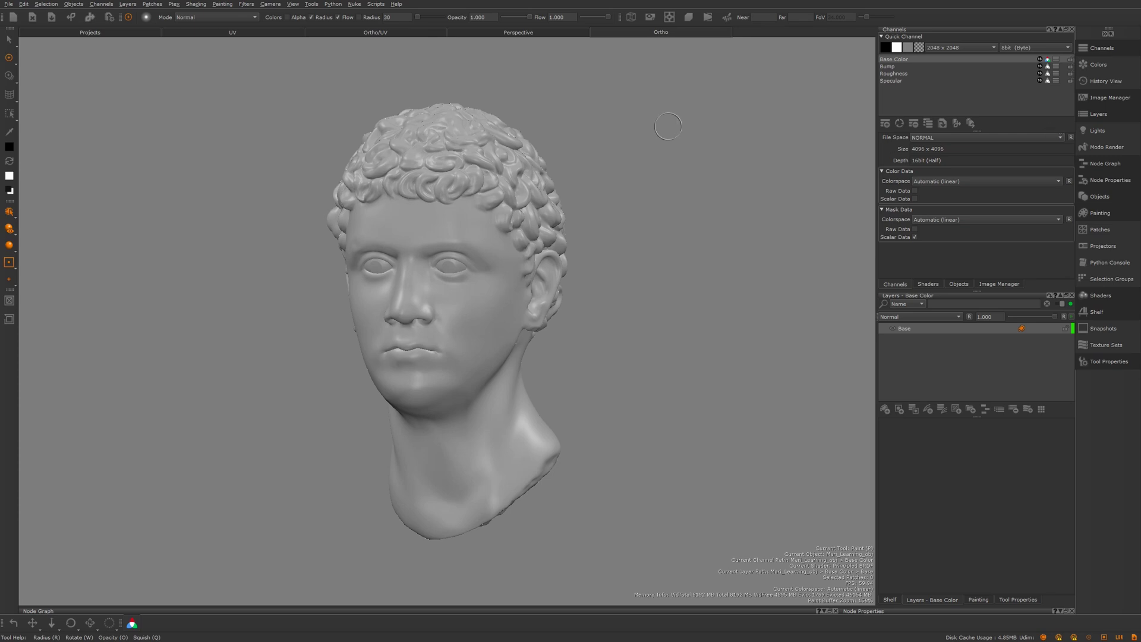
# Activate the Select tool and check the available selection modes for objects, patches and faces
pyautogui.click(9, 131)
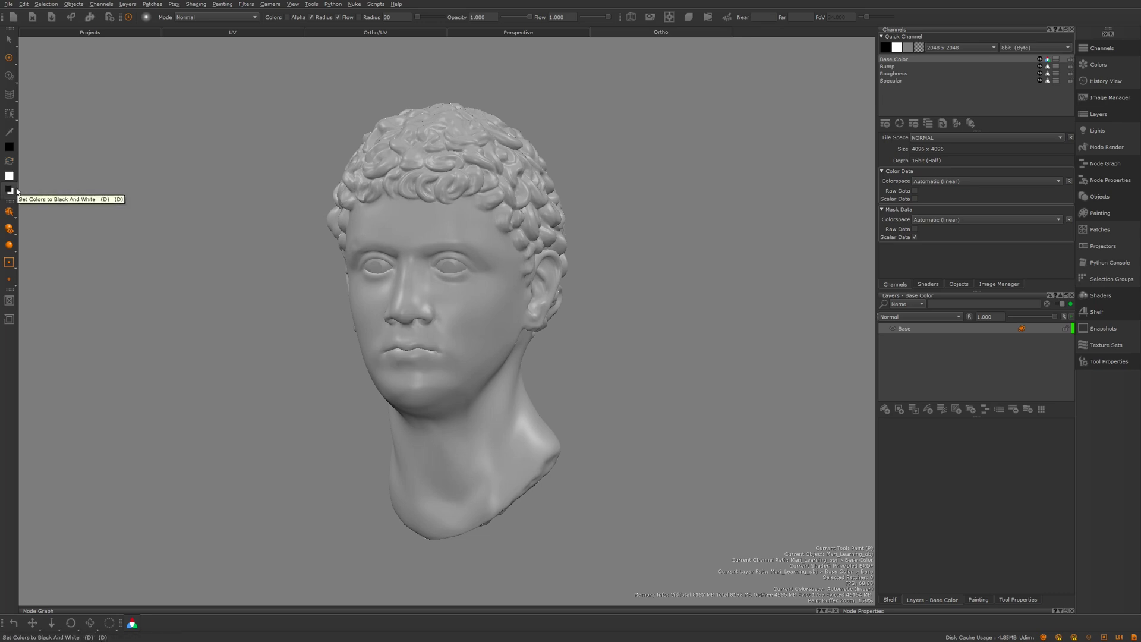
pyautogui.click(9, 39)
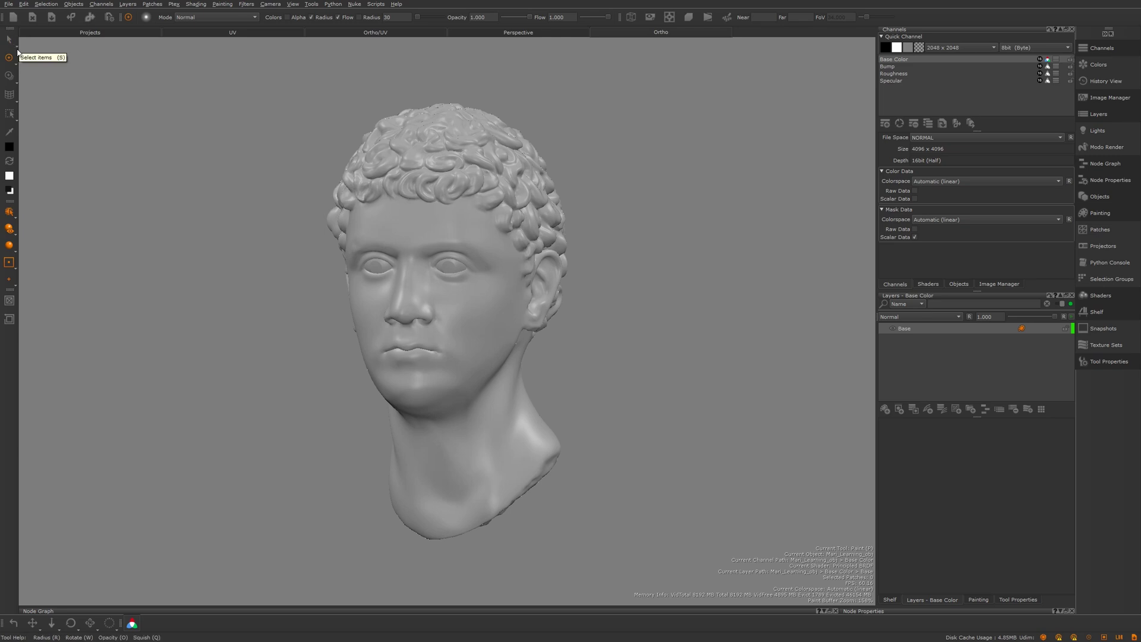
pyautogui.click(16, 49)
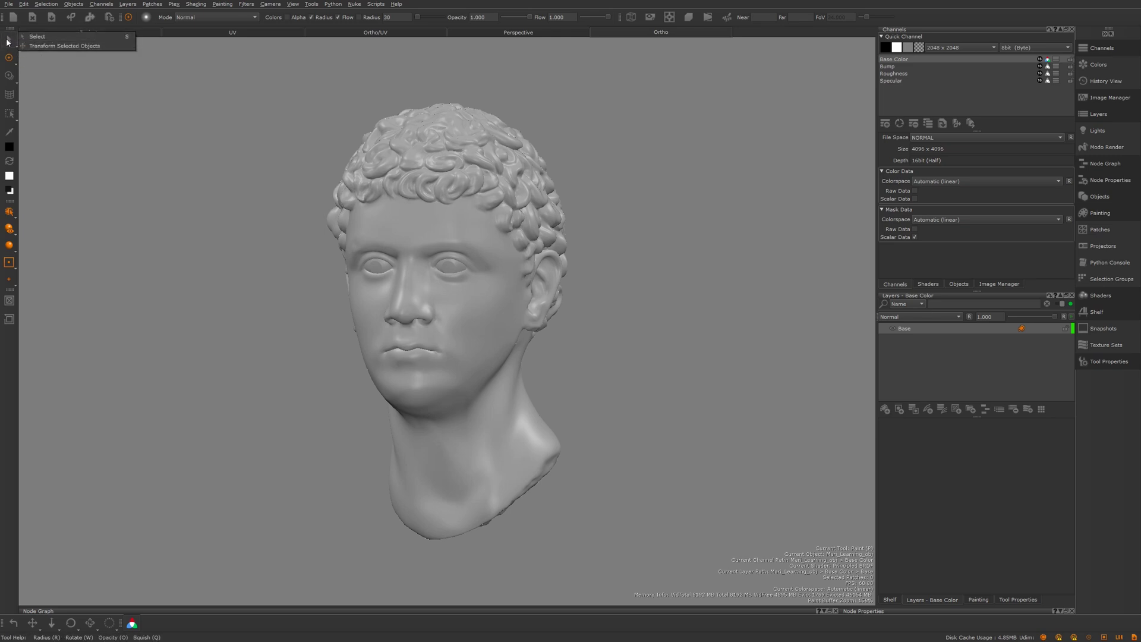
pyautogui.click(7, 40)
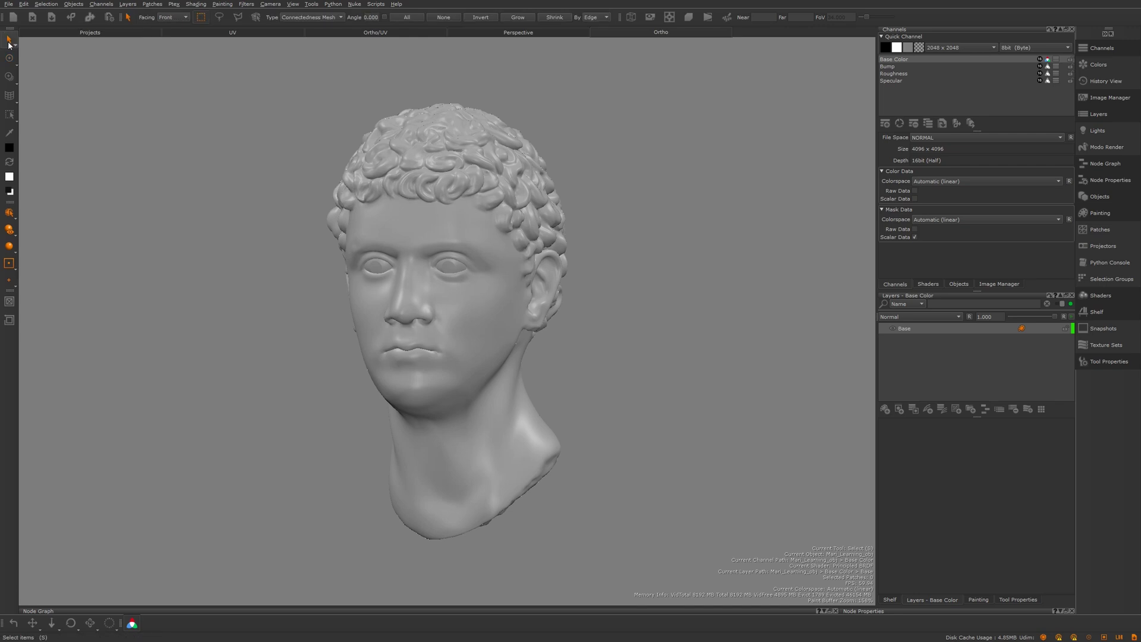
pyautogui.click(12, 215)
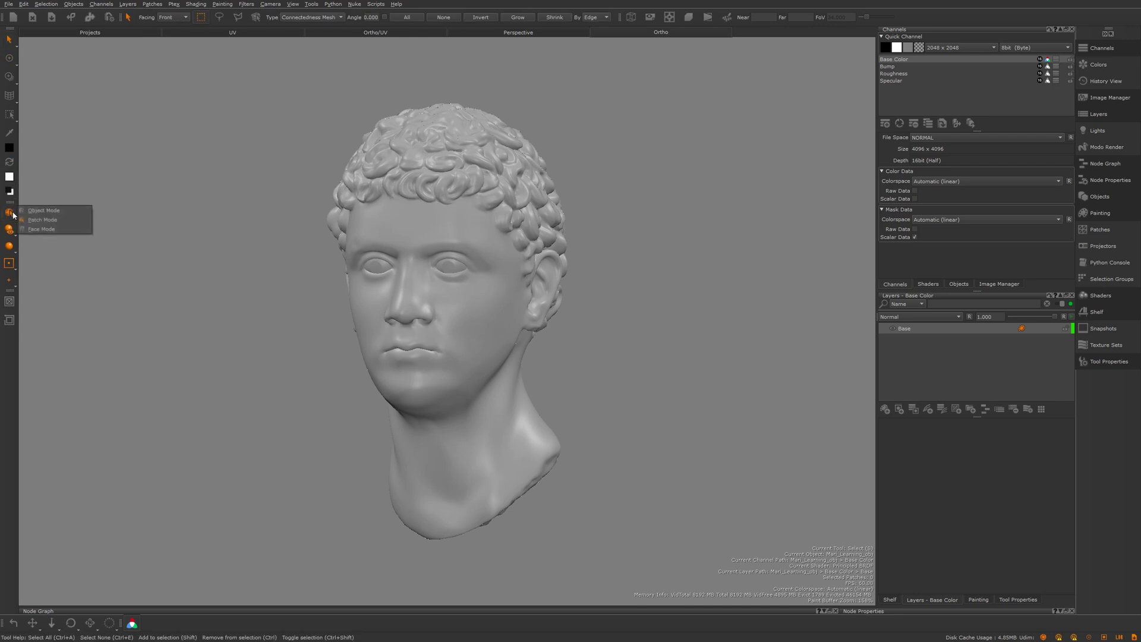
pyautogui.click(13, 214)
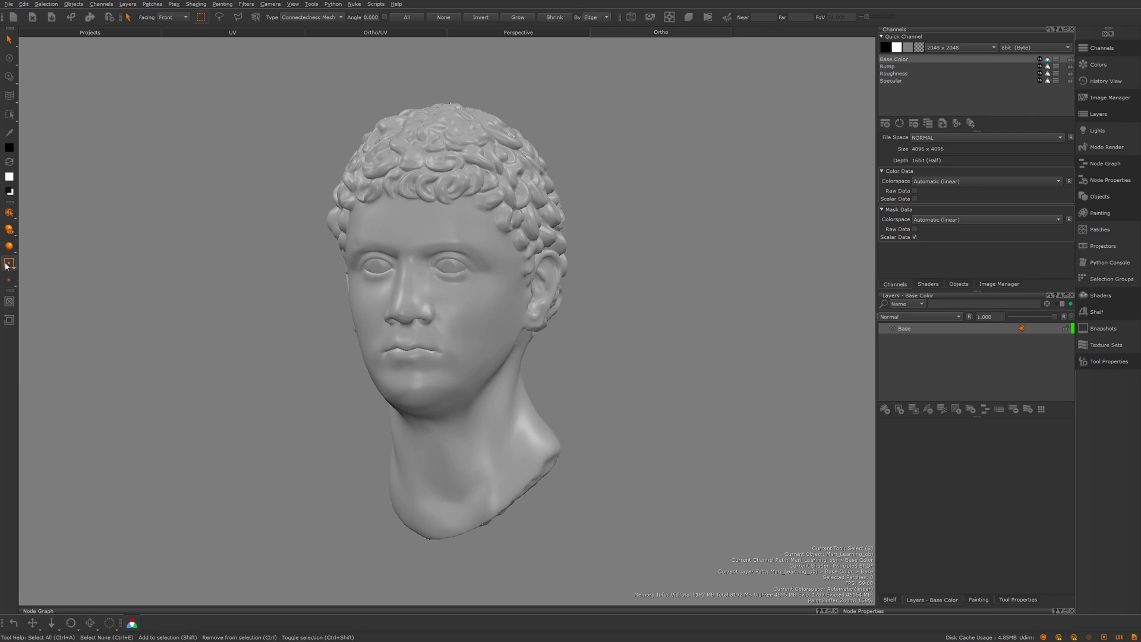
# Switch the lighting on the head to Flat and return it to Full
pyautogui.click(15, 4)
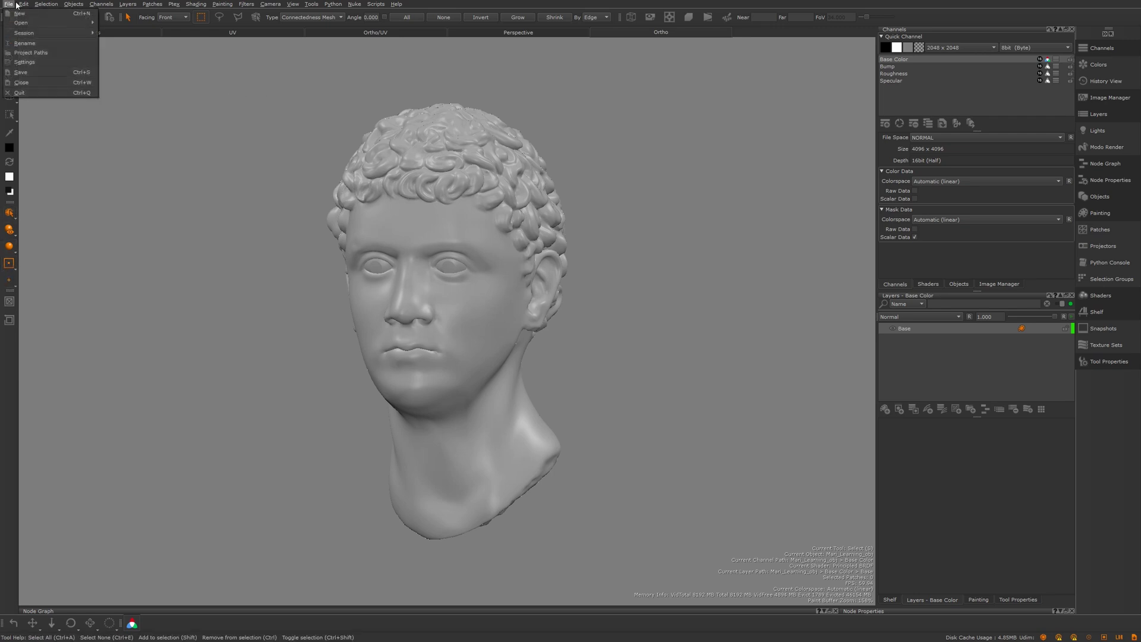
pyautogui.moveTo(152, 7)
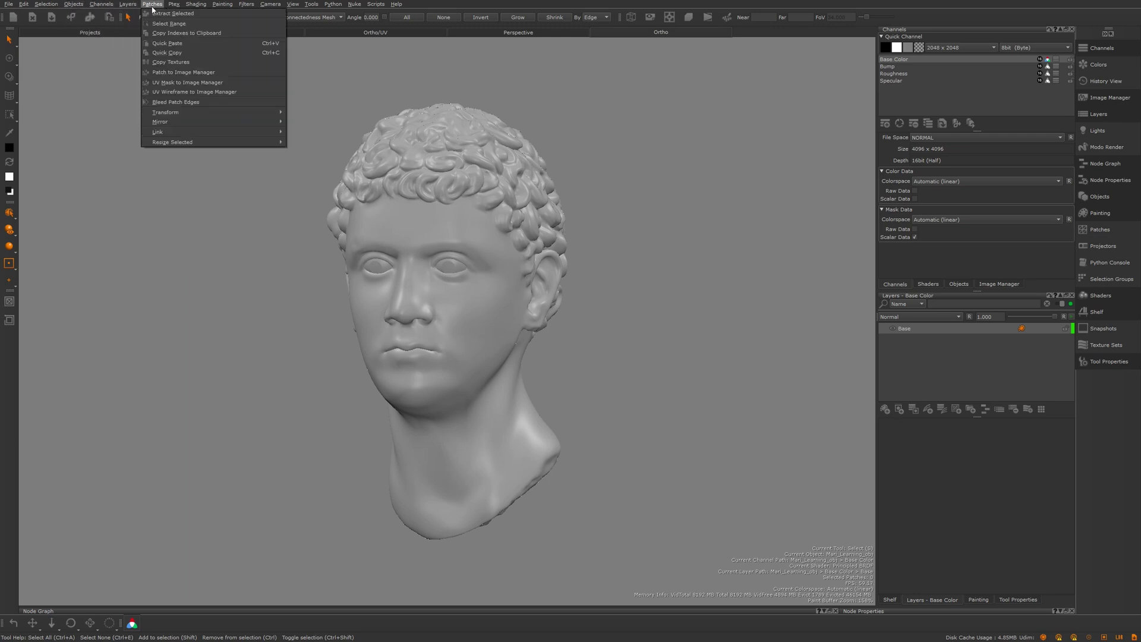
pyautogui.moveTo(231, 4)
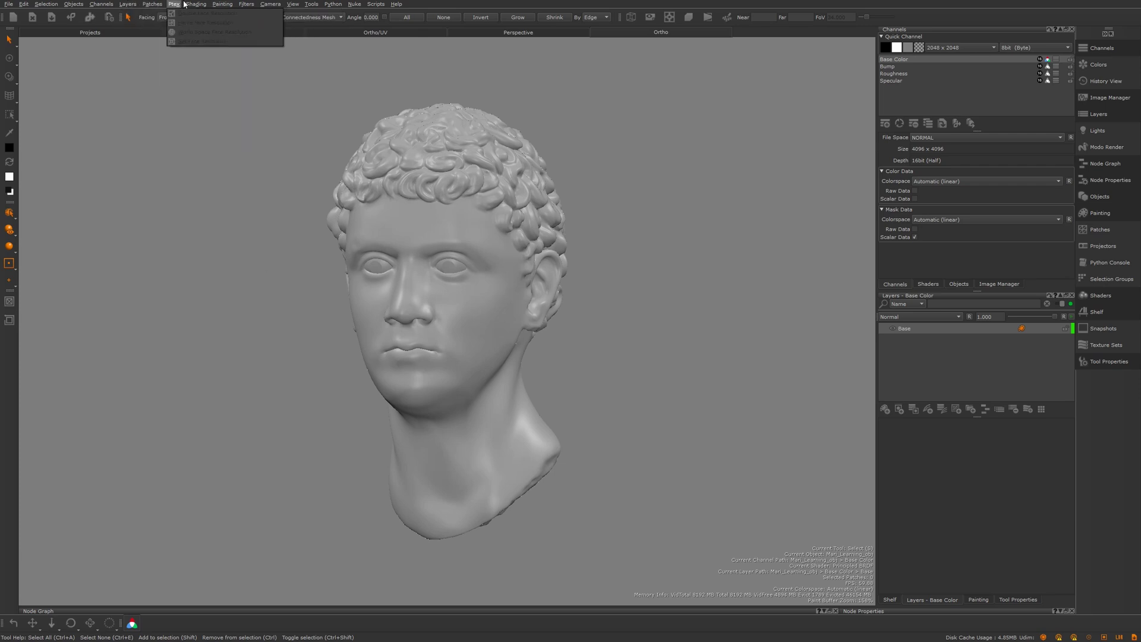
pyautogui.moveTo(190, 7)
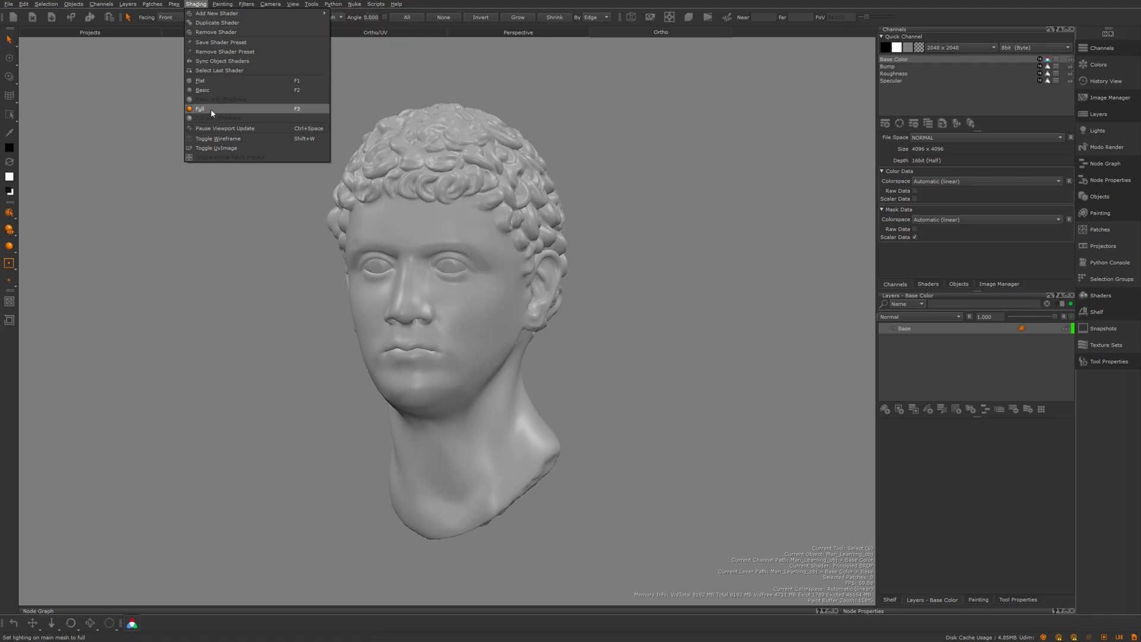
pyautogui.click(202, 81)
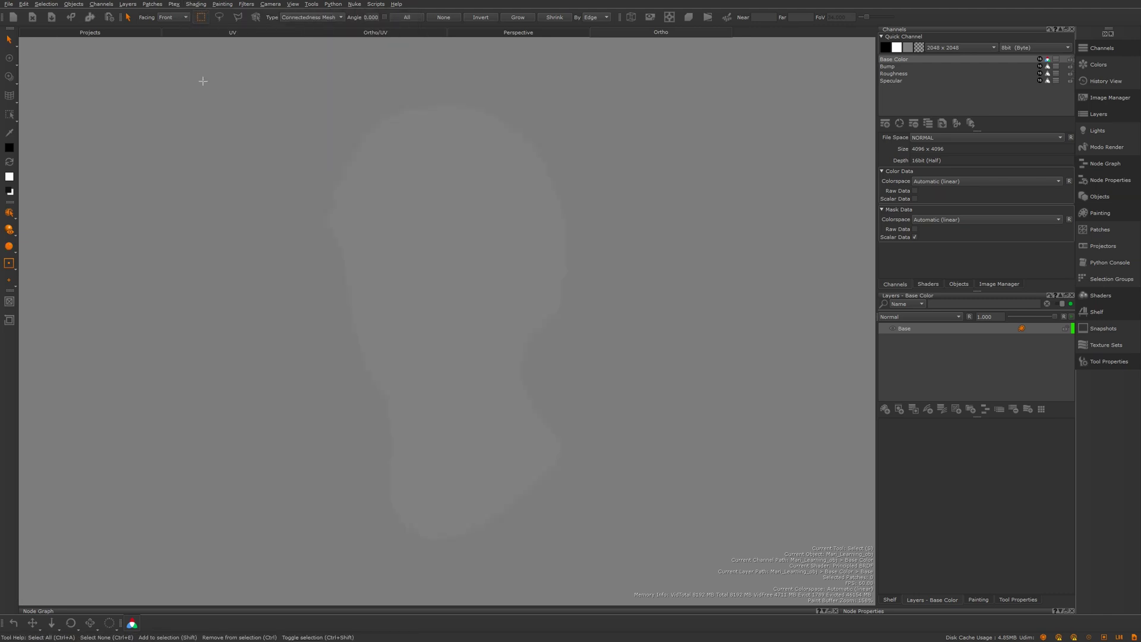
pyautogui.click(9, 245)
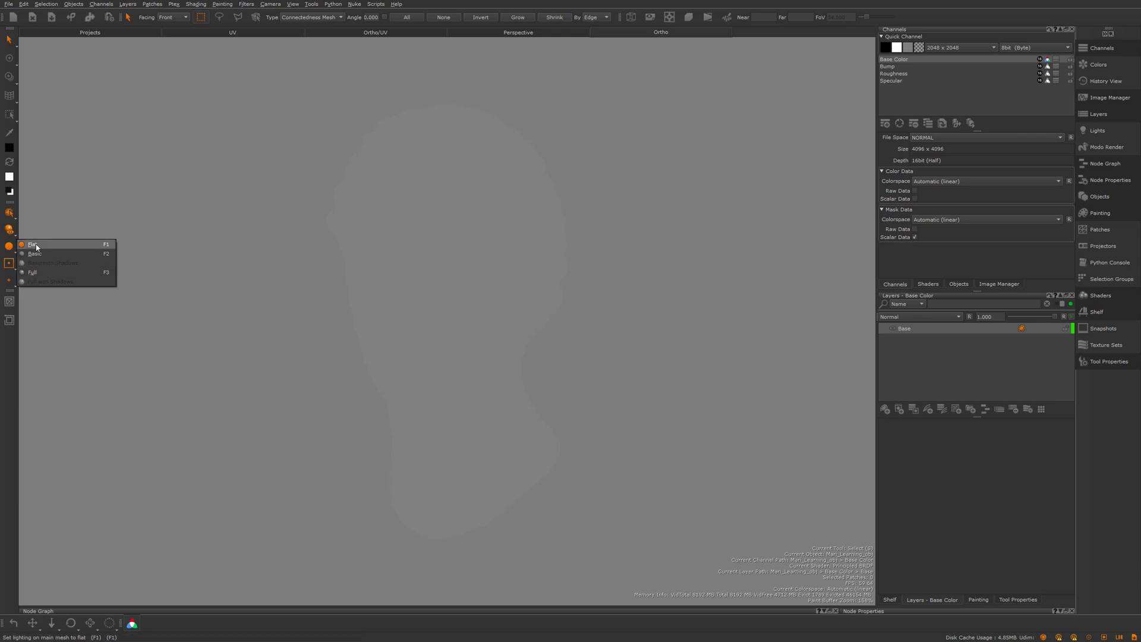
pyautogui.click(32, 272)
pyautogui.click(113, 5)
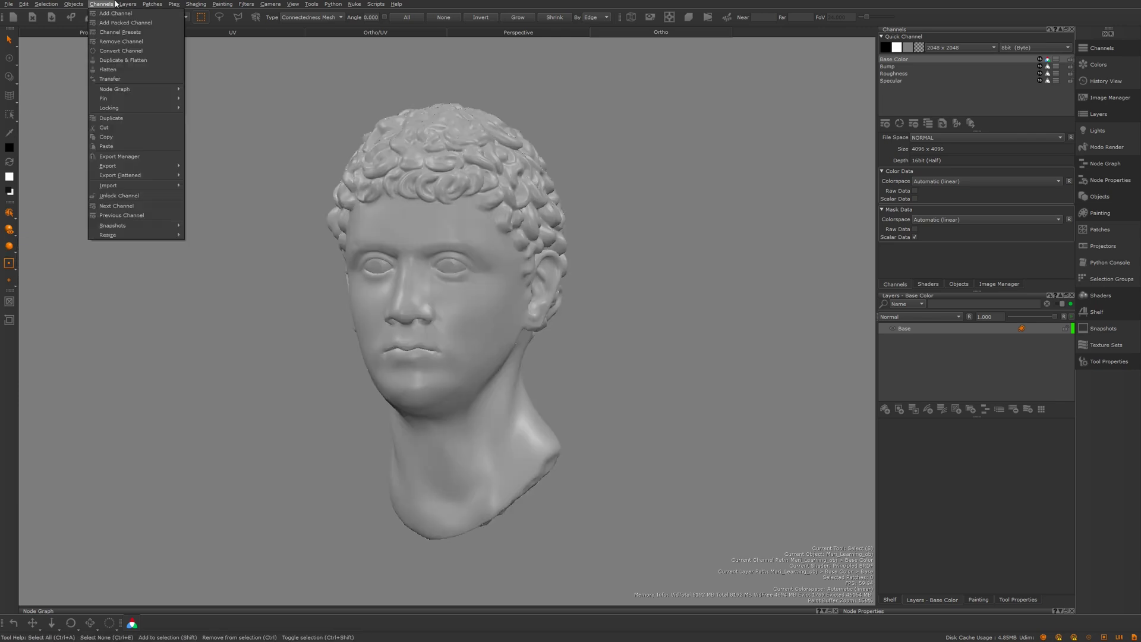
pyautogui.click(316, 49)
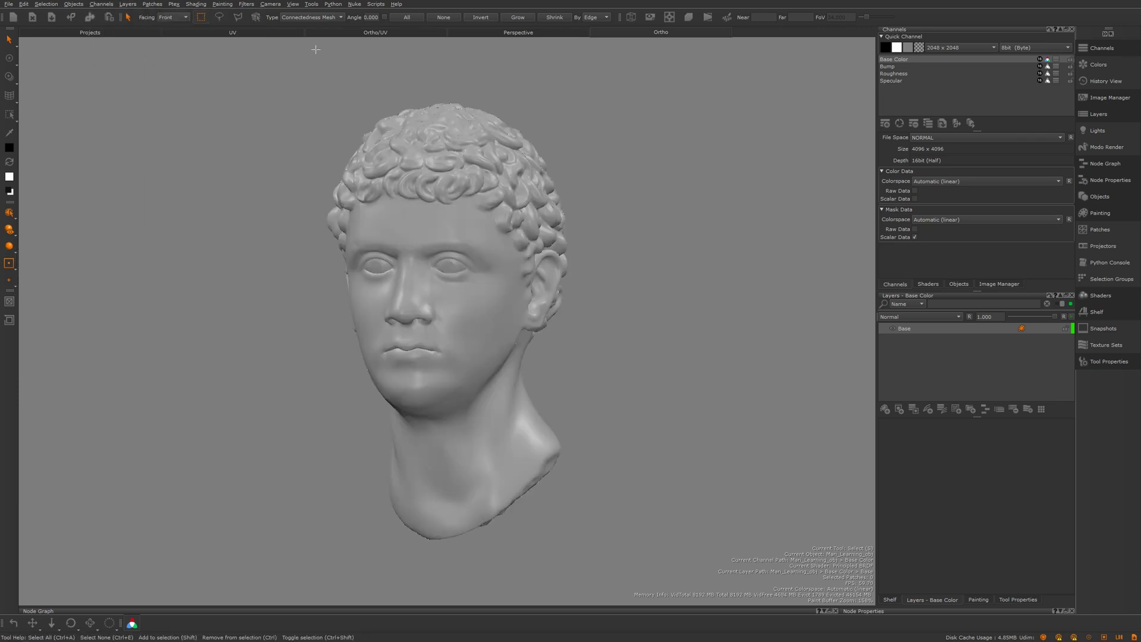
pyautogui.click(245, 5)
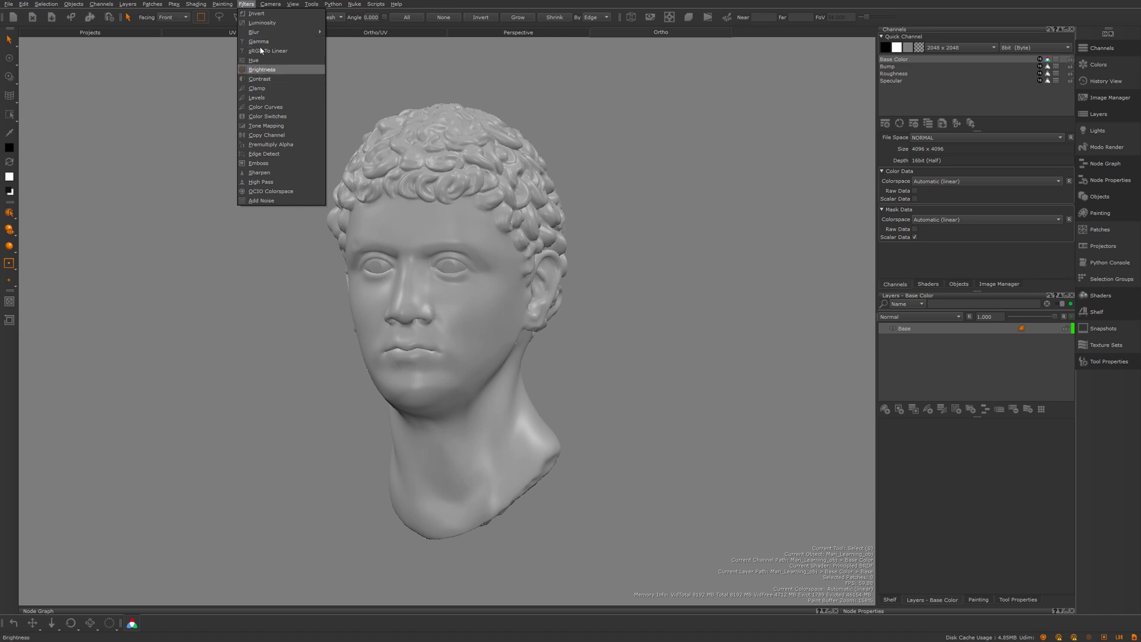
pyautogui.click(172, 105)
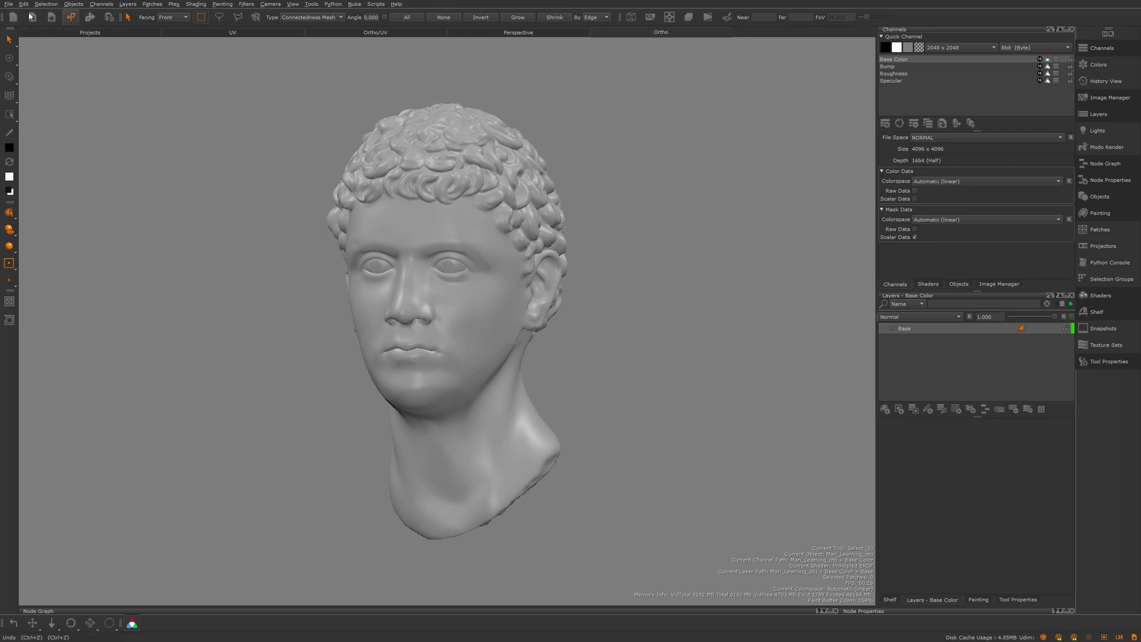
pyautogui.click(24, 5)
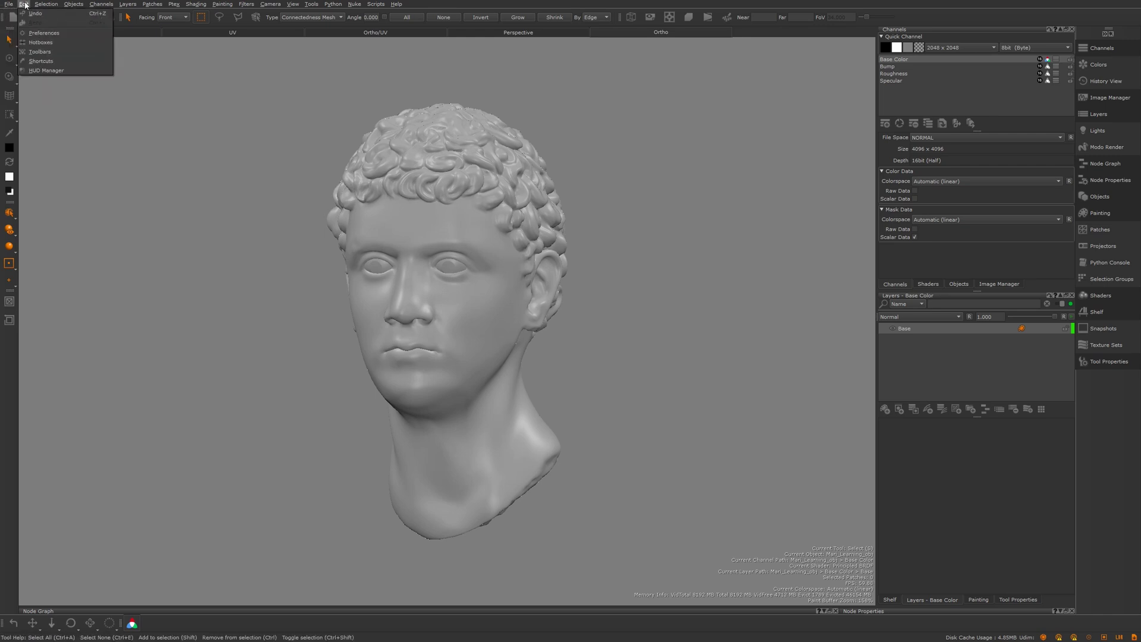
pyautogui.click(229, 69)
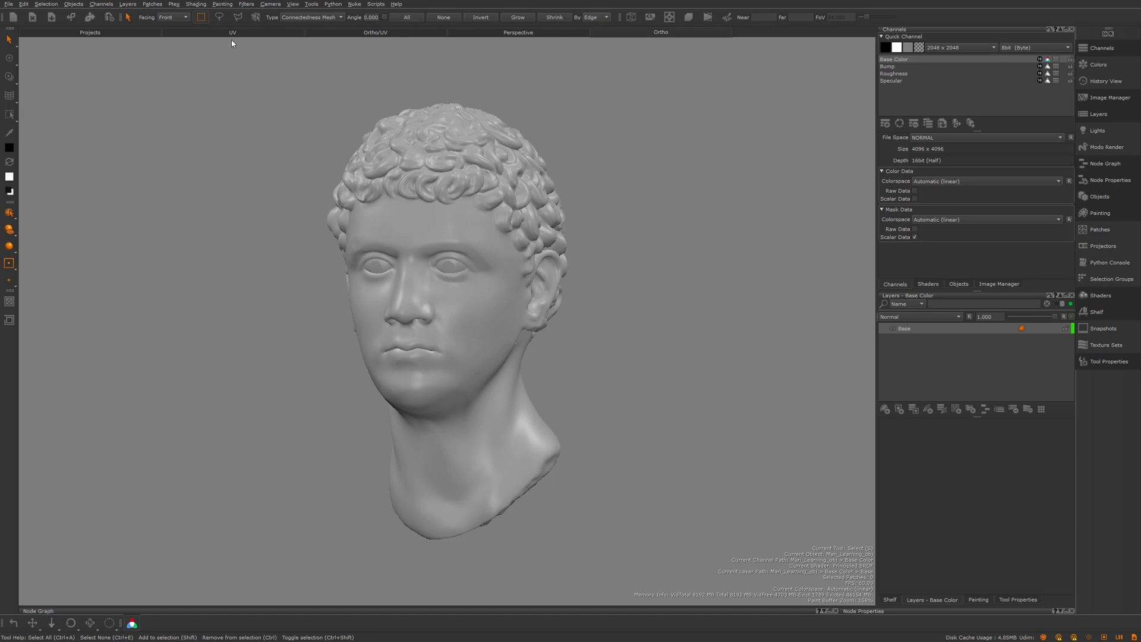
# Activate the Paint tool, try a brush radius of 663 and set the radius back to 30
pyautogui.click(9, 59)
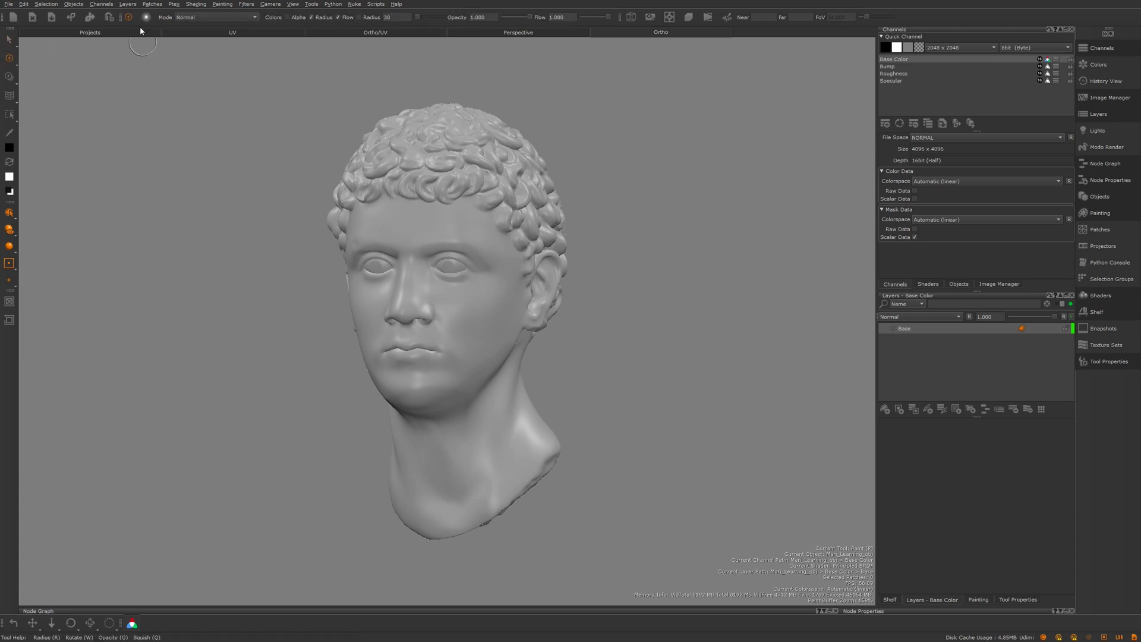
pyautogui.doubleClick(397, 16)
pyautogui.write('663')
pyautogui.press('Return')
pyautogui.write('30')
pyautogui.press('Return')
# Turn on the wireframe overlay to examine the mesh on the face closely, and turn it off again
pyautogui.click(632, 18)
pyautogui.scroll(5, 617, 212)
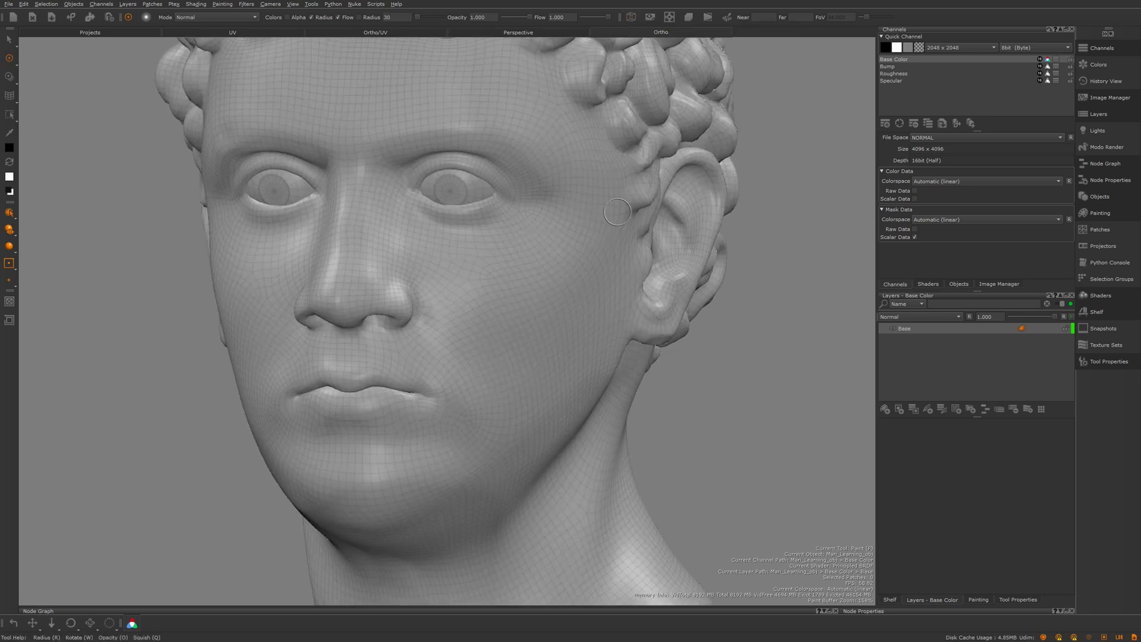
pyautogui.click(635, 19)
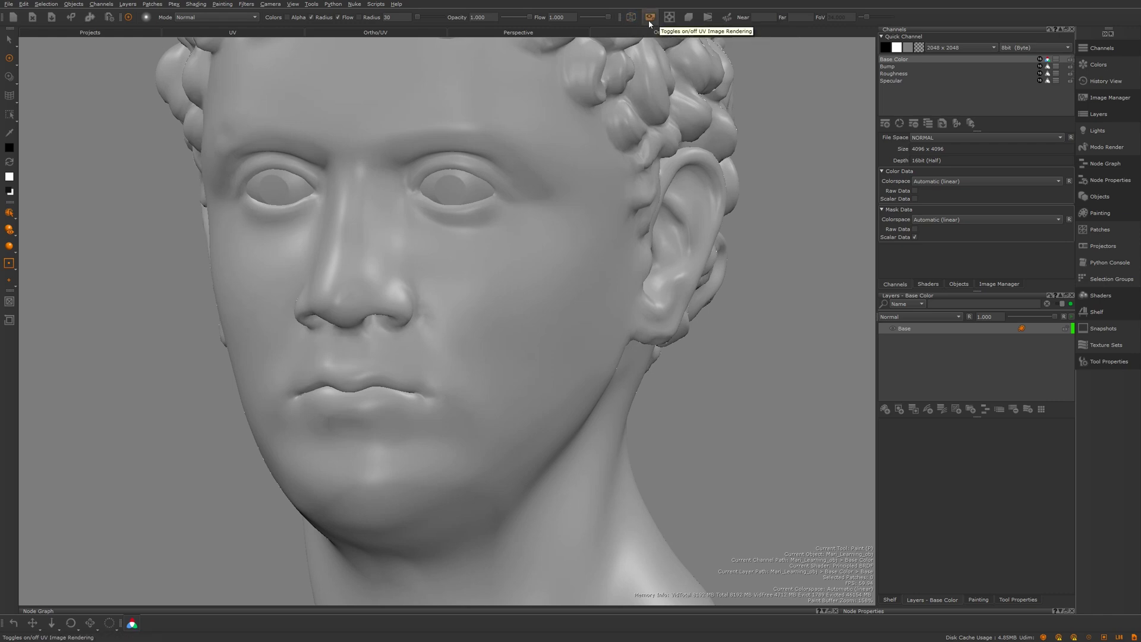
pyautogui.scroll(-2, 718, 57)
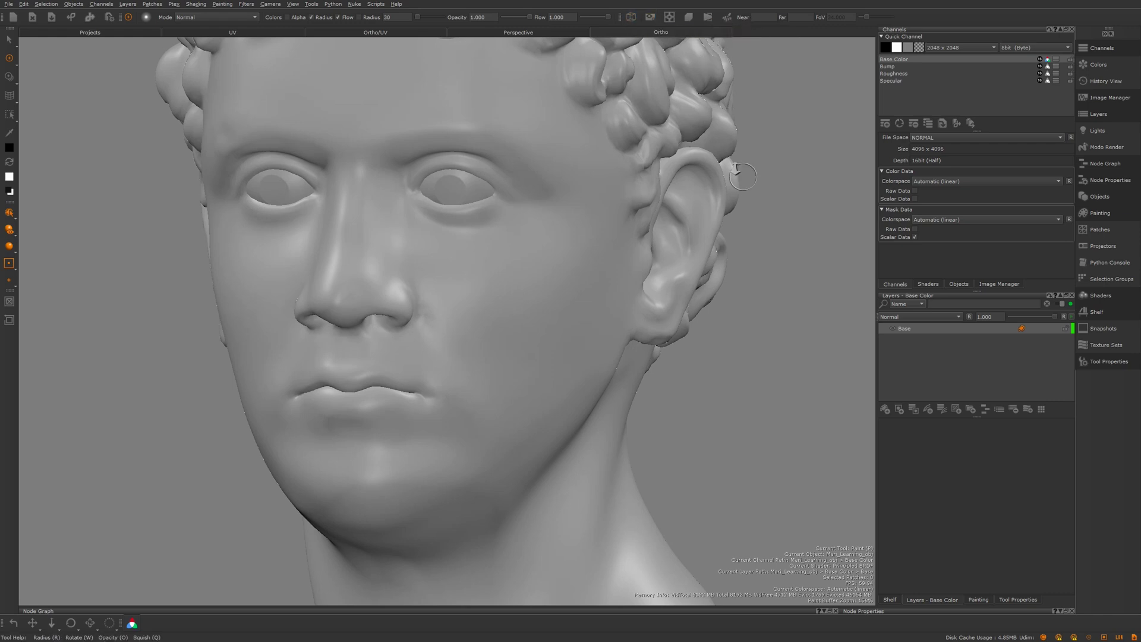
pyautogui.scroll(-4, 654, 119)
# Orbit around the head and compare how it looks in the Ortho and Perspective views
pyautogui.moveTo(642, 148)
pyautogui.keyDown('alt'); pyautogui.mouseDown()
pyautogui.moveTo(571, 144)
pyautogui.moveTo(566, 114)
pyautogui.mouseUp(); pyautogui.keyUp('alt')
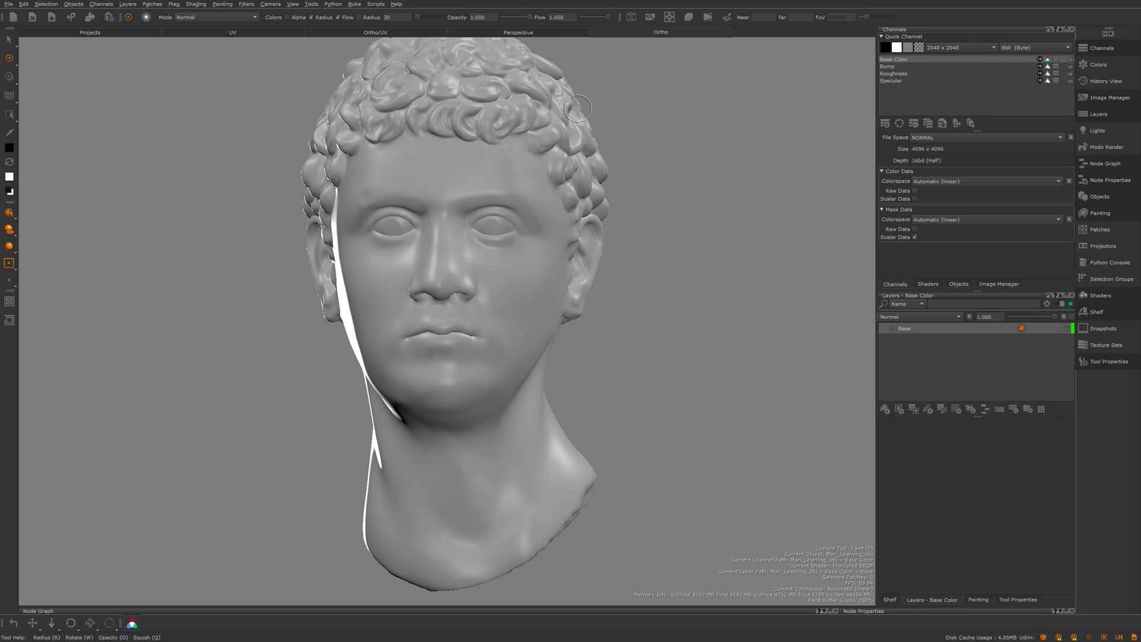
pyautogui.keyDown('alt'); pyautogui.moveTo(577, 109); pyautogui.dragTo(666, 153); pyautogui.keyUp('alt')
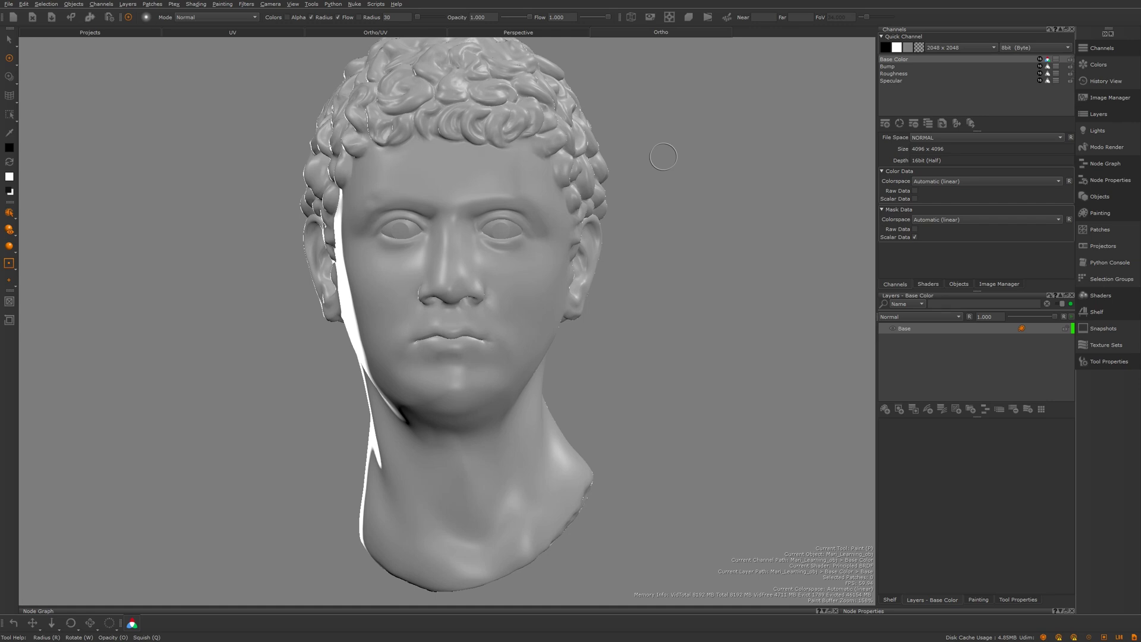
pyautogui.click(557, 33)
pyautogui.moveTo(564, 167)
pyautogui.keyDown('alt'); pyautogui.mouseDown()
pyautogui.moveTo(532, 177)
pyautogui.moveTo(552, 186)
pyautogui.mouseUp(); pyautogui.keyUp('alt')
pyautogui.press('p')
pyautogui.click(661, 32)
pyautogui.click(577, 34)
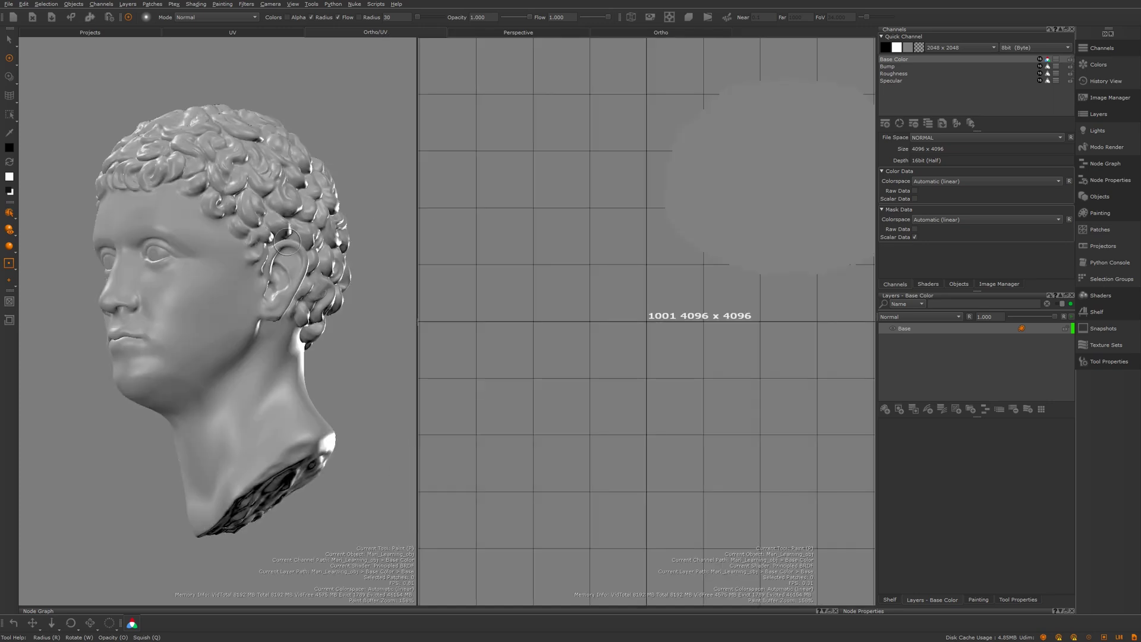
# In the split Ortho/UV view, select the patch covering the face and compare its outline on the head and in UV space
pyautogui.keyDown('alt'); pyautogui.moveTo(667, 173); pyautogui.dragTo(642, 226, button='right'); pyautogui.keyUp('alt')
pyautogui.press('s')
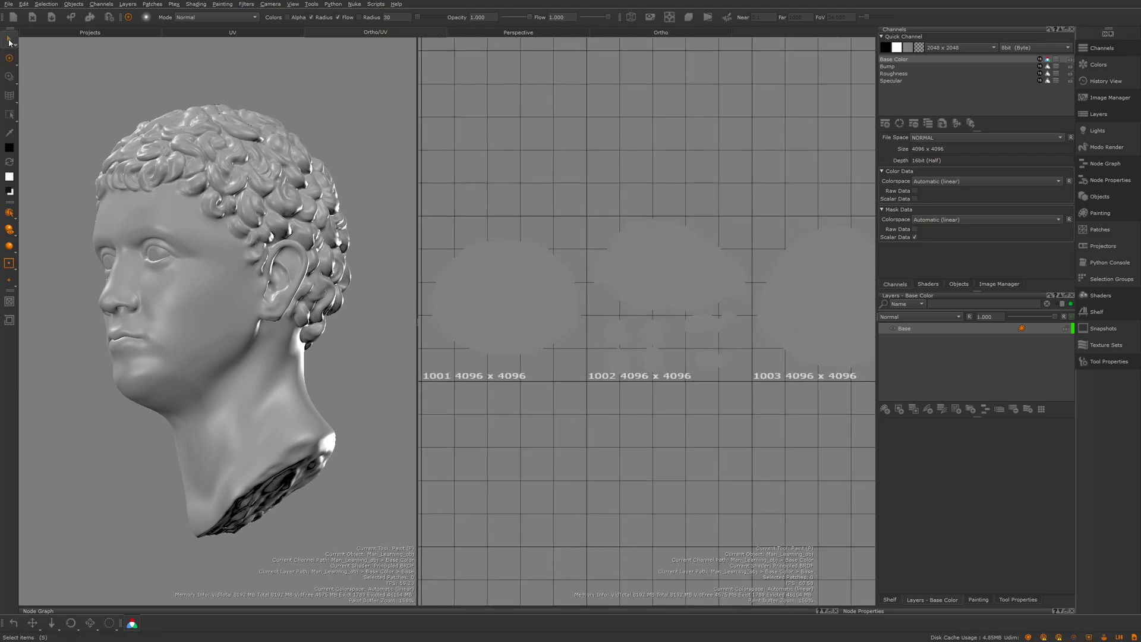
pyautogui.click(156, 214)
pyautogui.keyDown('alt'); pyautogui.moveTo(481, 277); pyautogui.dragTo(591, 263, button='middle'); pyautogui.keyUp('alt')
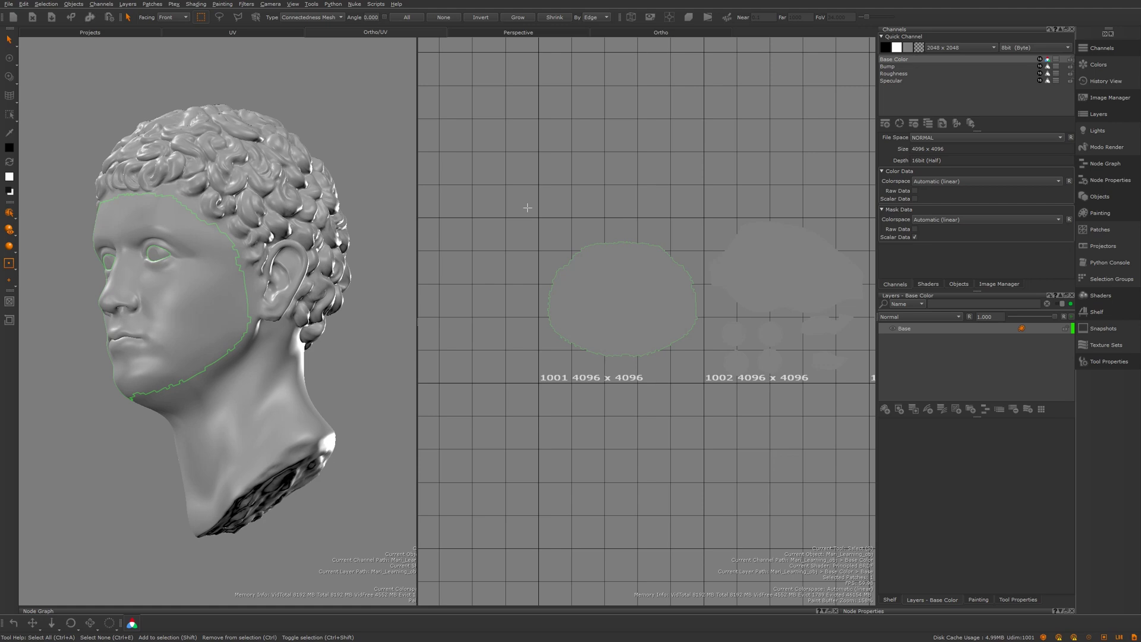
pyautogui.press('f')
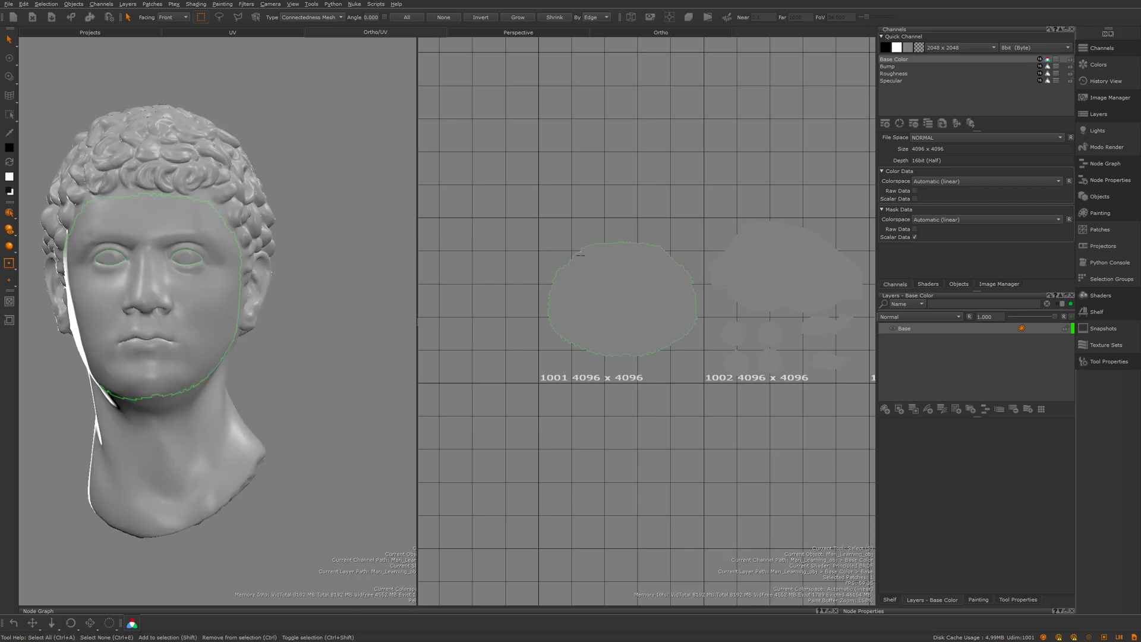
pyautogui.keyDown('alt'); pyautogui.moveTo(395, 229); pyautogui.dragTo(250, 214); pyautogui.keyUp('alt')
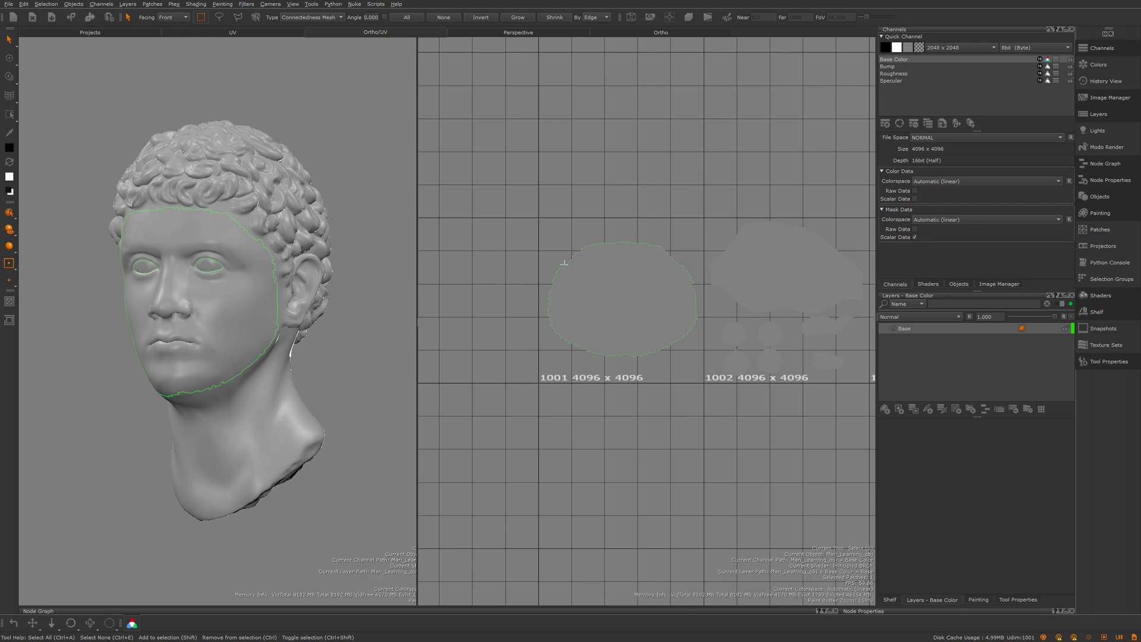
# Select UV patches 1002 and 1003 in turn to examine which areas of the head they cover
pyautogui.moveTo(664, 259); pyautogui.dragTo(642, 254, button='middle')
pyautogui.moveTo(658, 299); pyautogui.dragTo(657, 299)
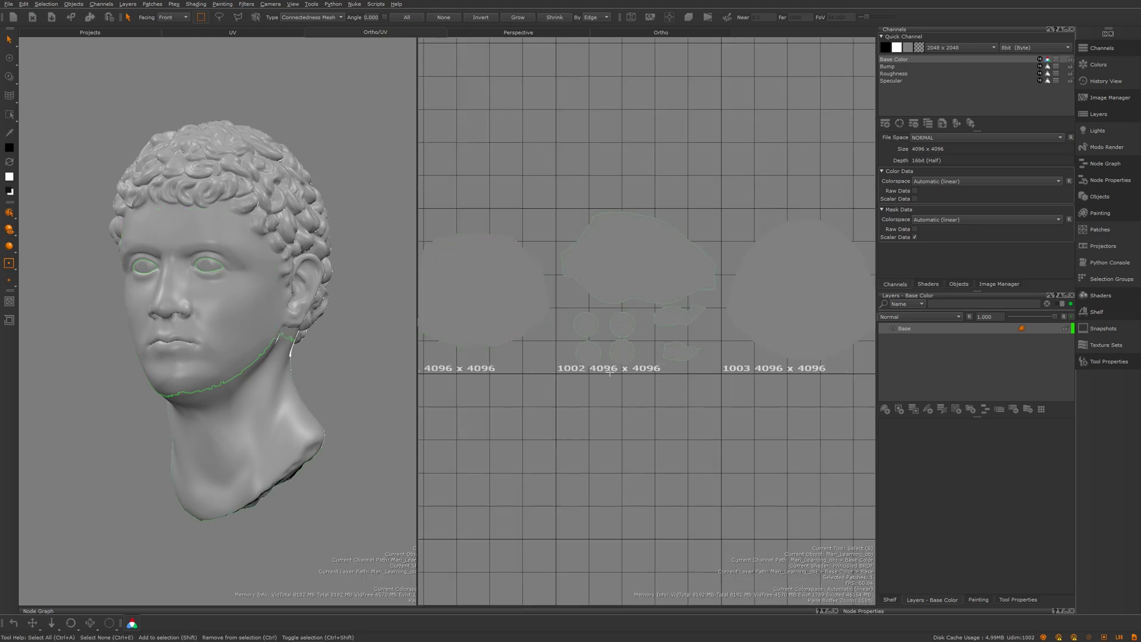
pyautogui.click(720, 284)
pyautogui.moveTo(720, 284); pyautogui.dragTo(625, 290, button='middle')
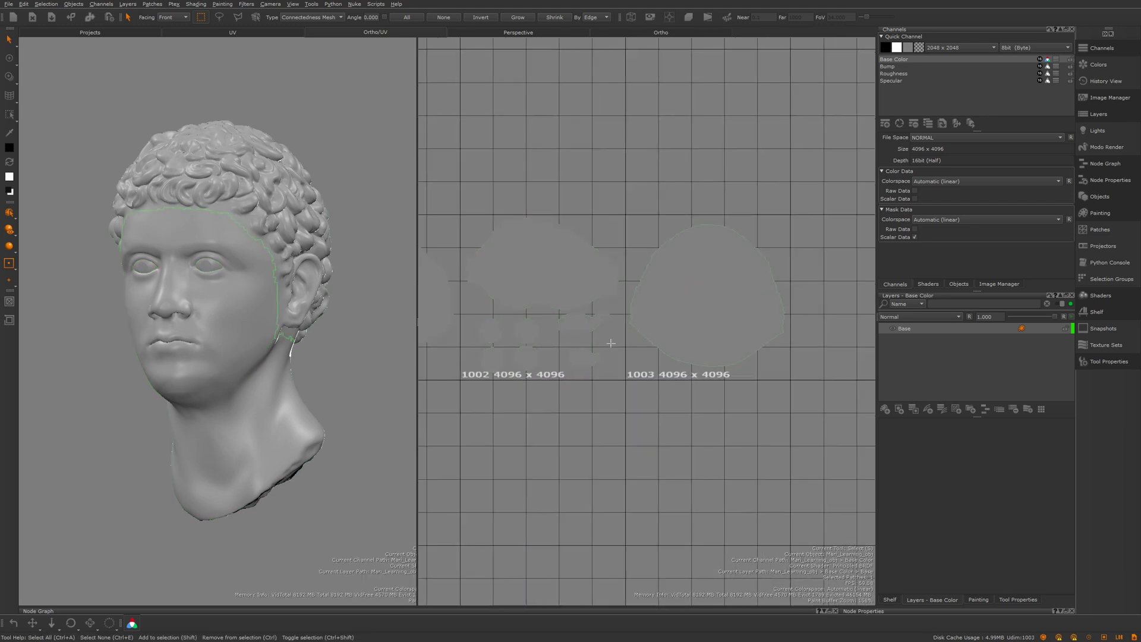
pyautogui.moveTo(262, 238)
pyautogui.mouseDown(button='middle')
pyautogui.moveTo(309, 229)
pyautogui.moveTo(274, 225)
pyautogui.mouseUp(button='middle')
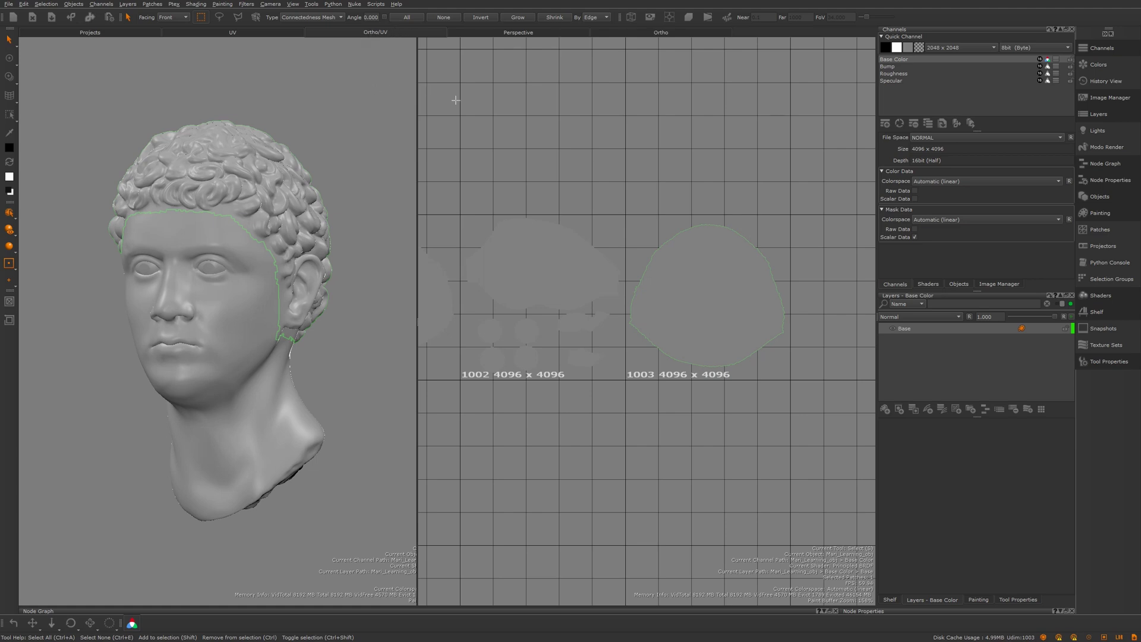
# Examine the layout of patches 1001 to 1003 in the full UV view and return to the Ortho/UV view
pyautogui.click(238, 34)
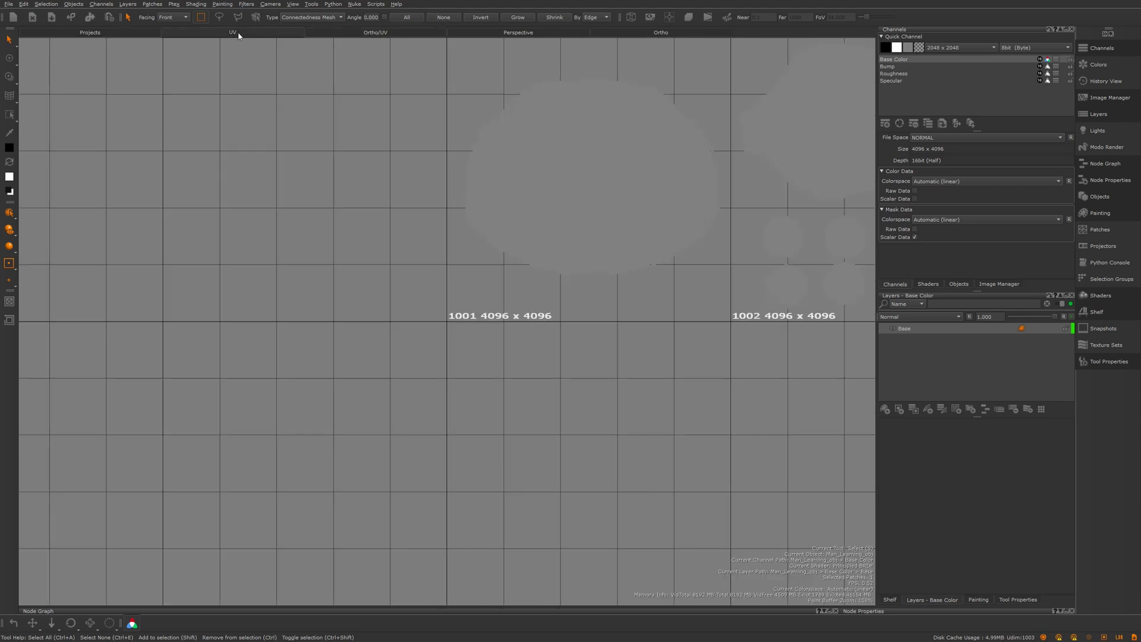
pyautogui.scroll(-4, 618, 232)
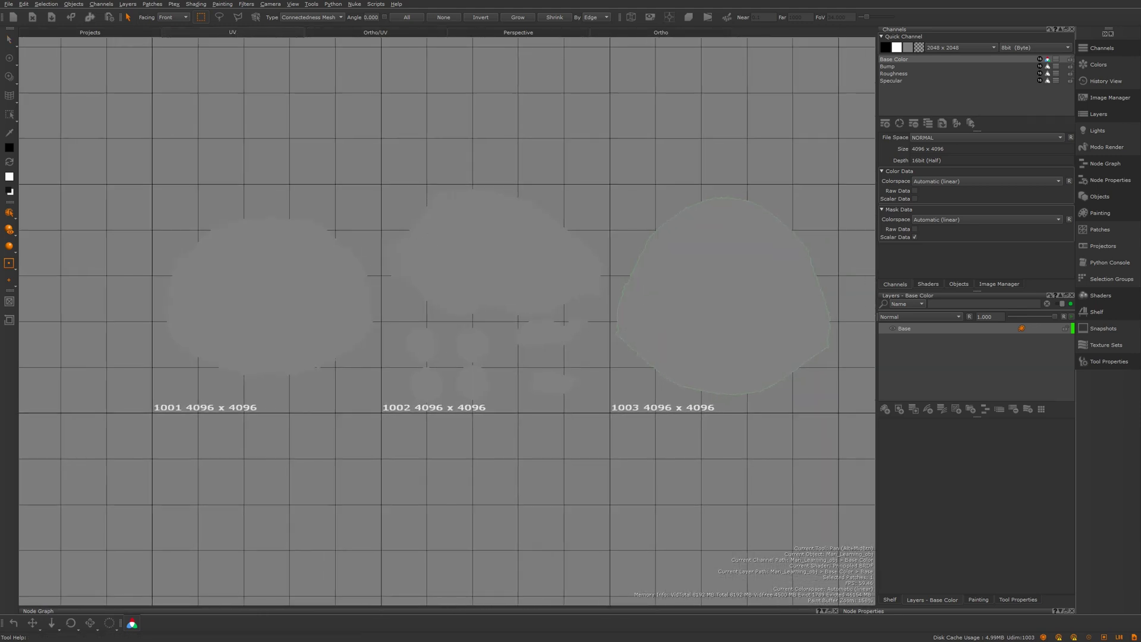
pyautogui.click(375, 33)
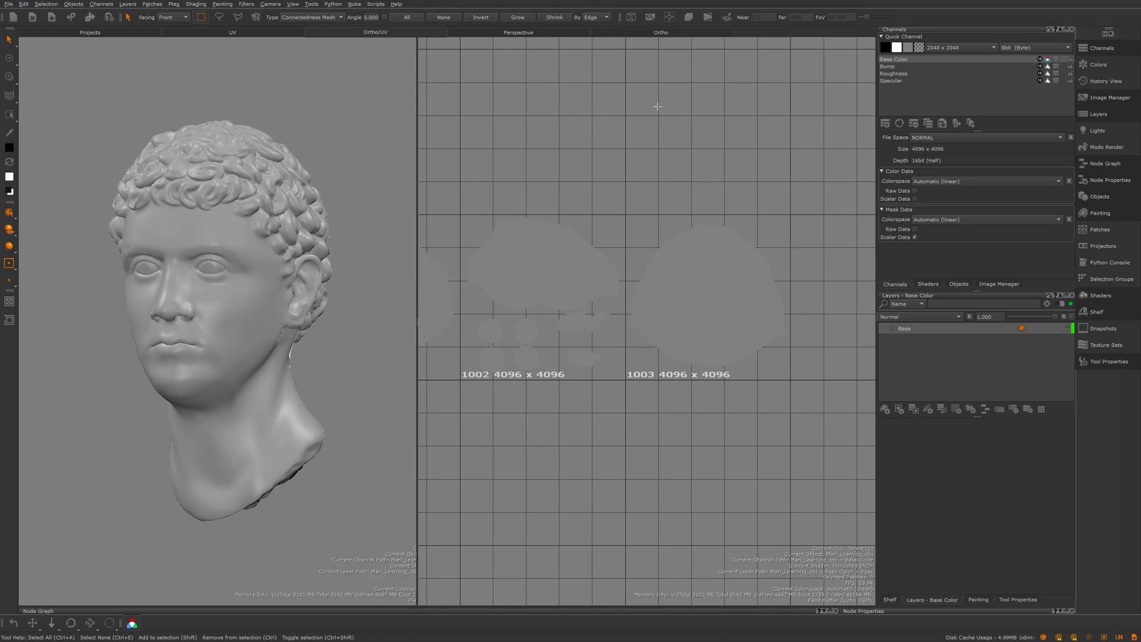
# Switch the UV half of the split view to the Ortho and Perspective cameras and return it to the UV camera
pyautogui.click(694, 16)
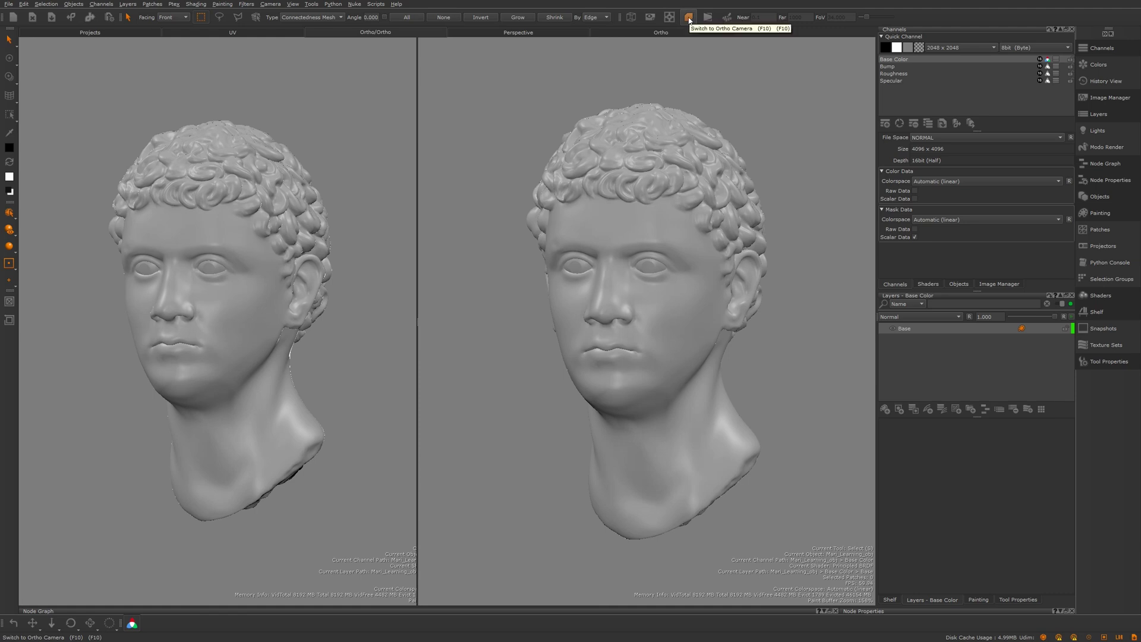
pyautogui.click(706, 18)
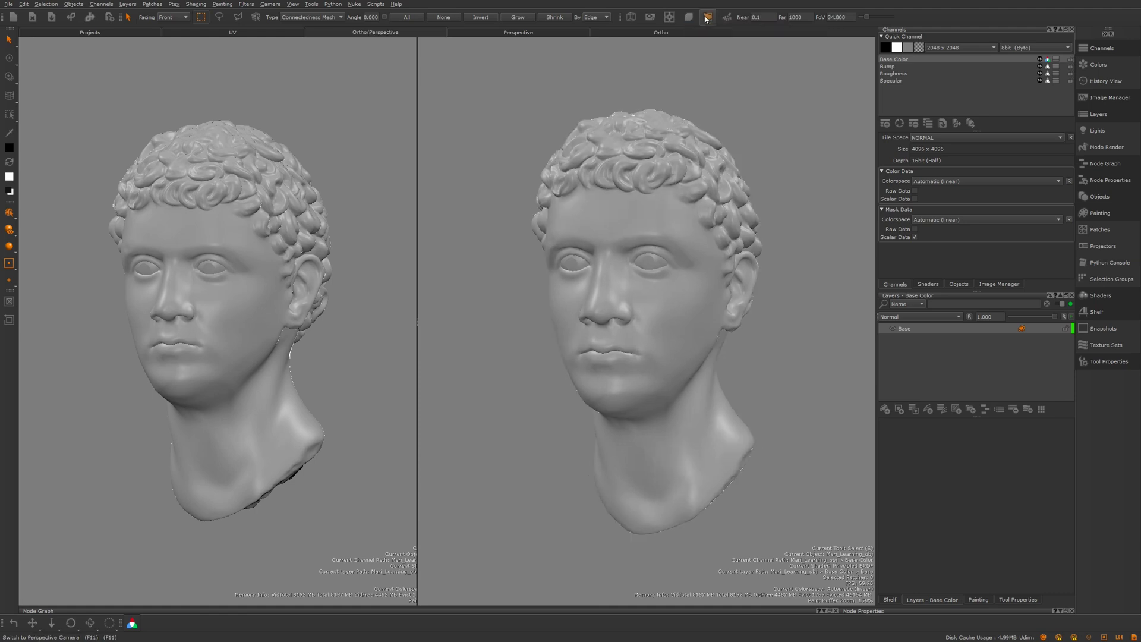
pyautogui.click(688, 17)
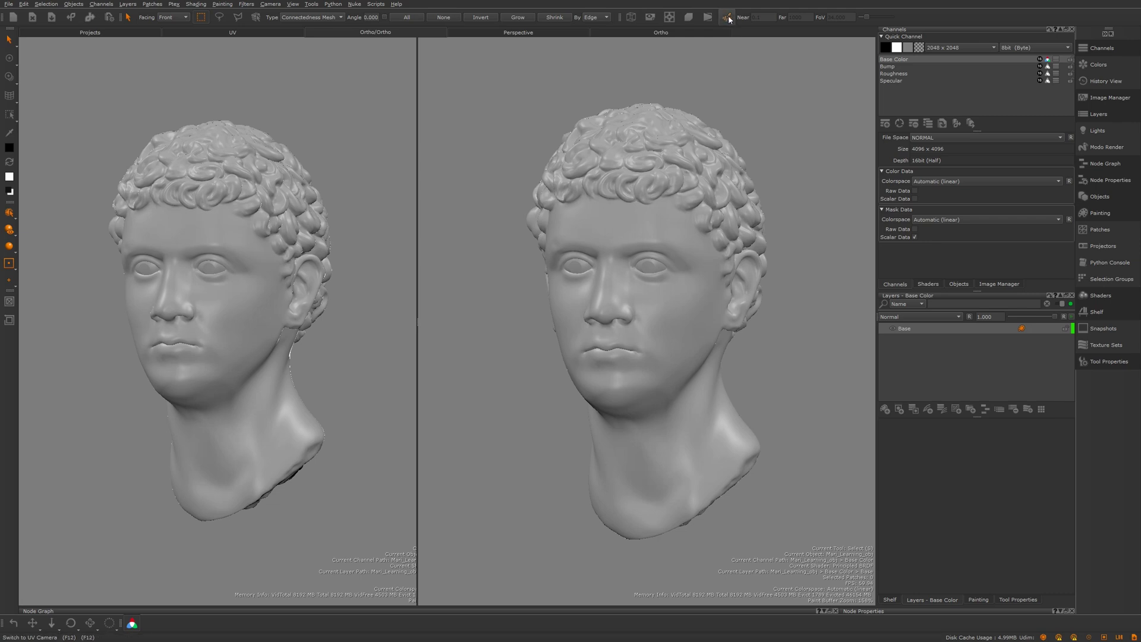
pyautogui.click(728, 18)
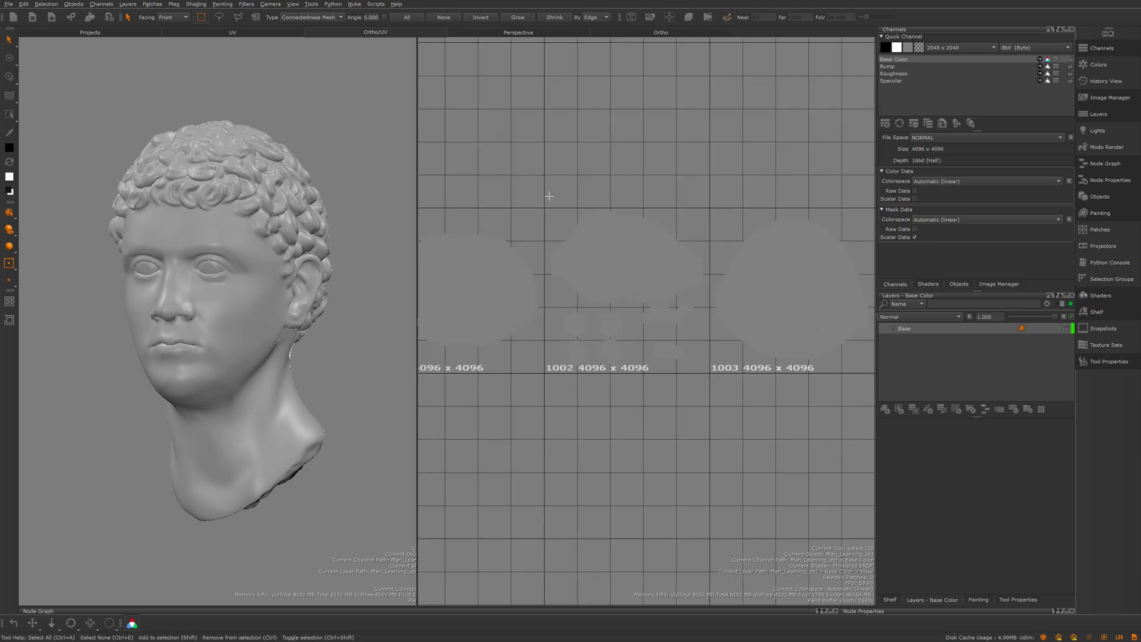
# Compare the Perspective view with Ortho and set the perspective camera's field of view to 32
pyautogui.click(528, 34)
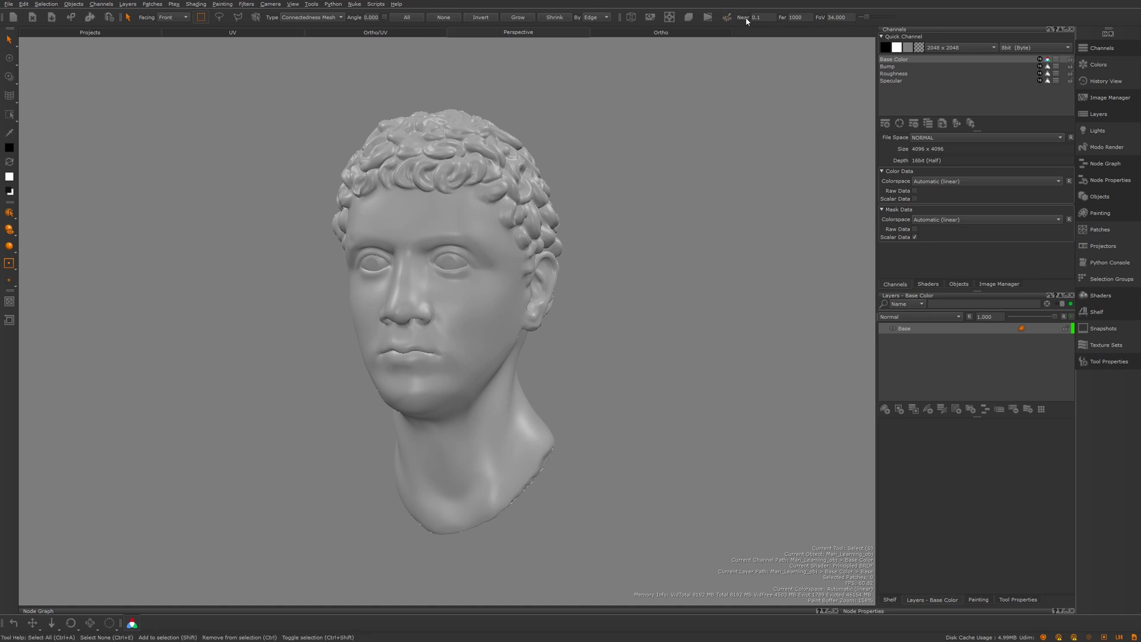
pyautogui.click(665, 32)
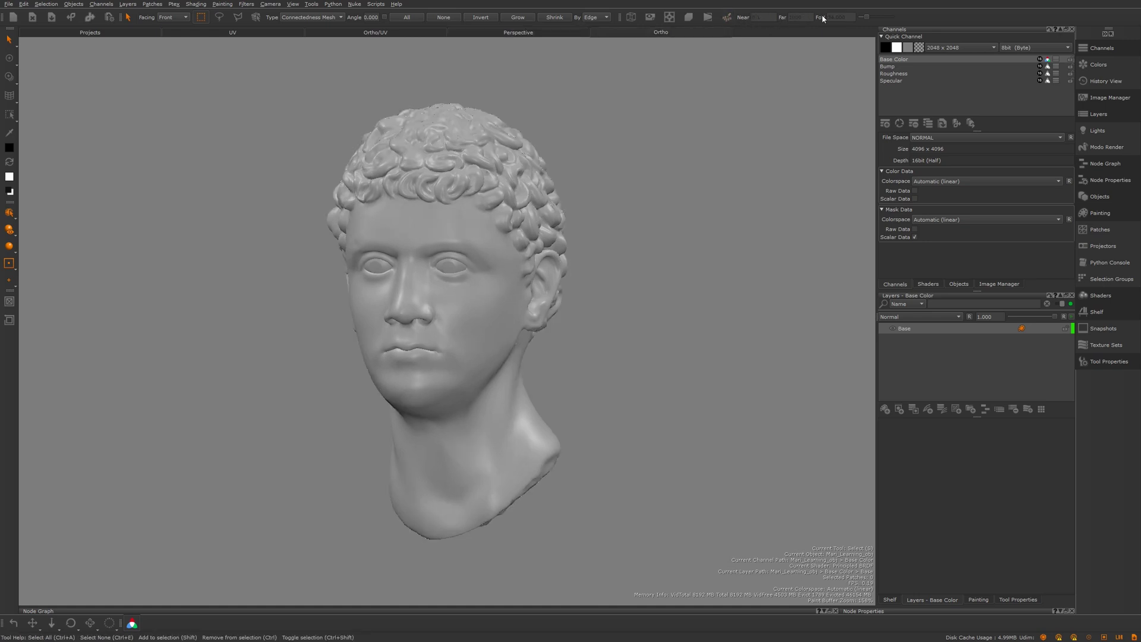
pyautogui.click(557, 34)
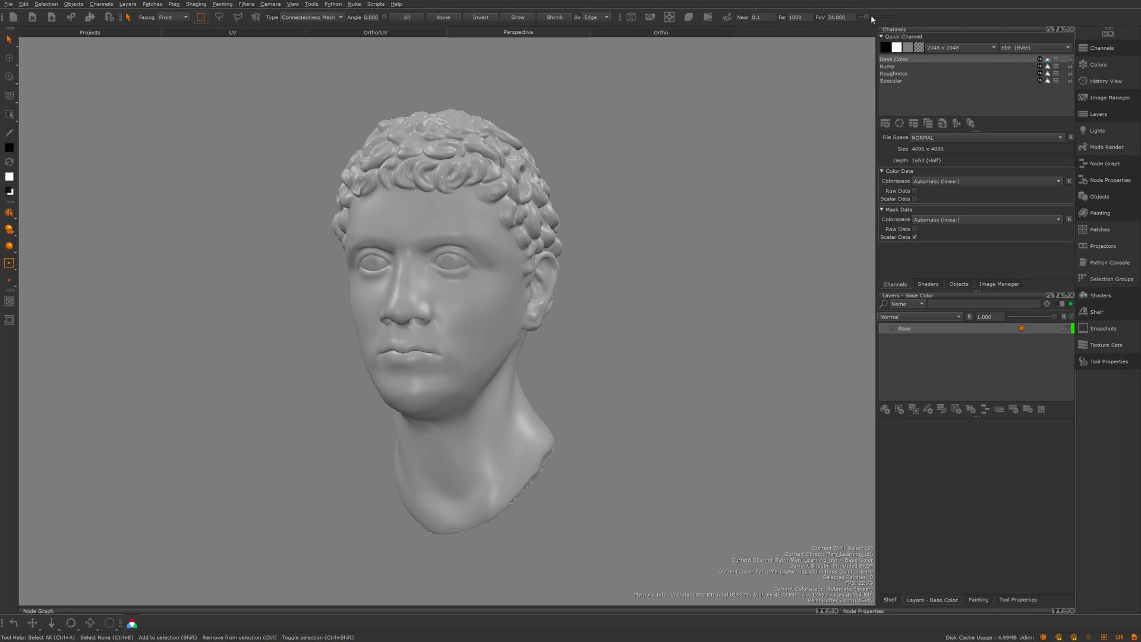
pyautogui.moveTo(867, 17)
pyautogui.mouseDown()
pyautogui.moveTo(888, 17)
pyautogui.moveTo(856, 17)
pyautogui.mouseUp()
pyautogui.write('32')
pyautogui.press('Return')
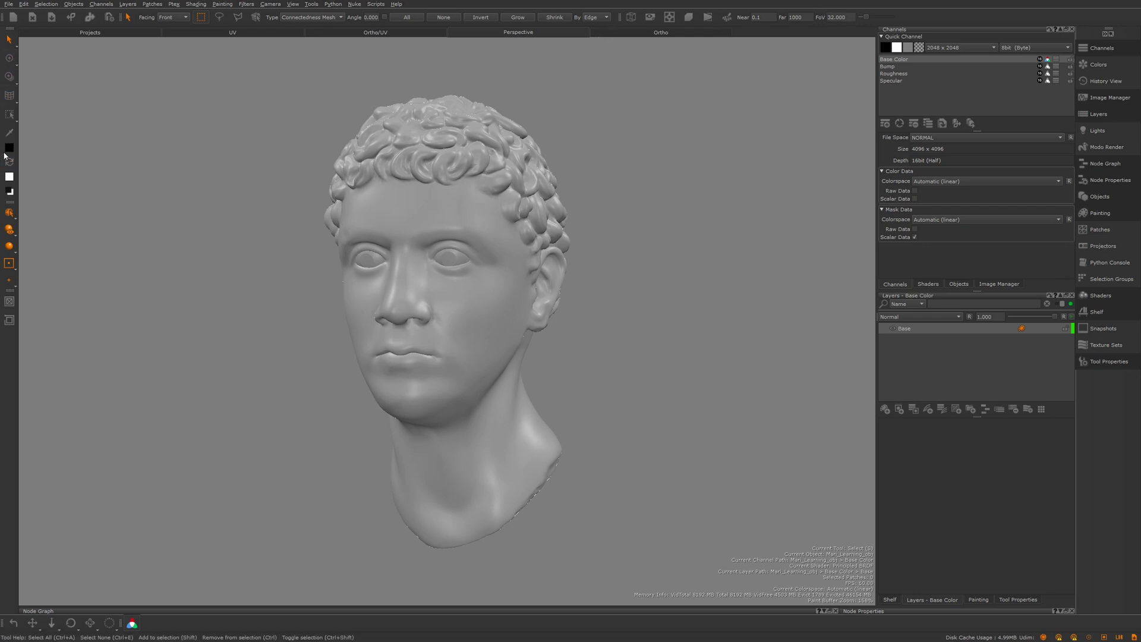
# Switch the selection mode to Object and back to Patch
pyautogui.click(9, 214)
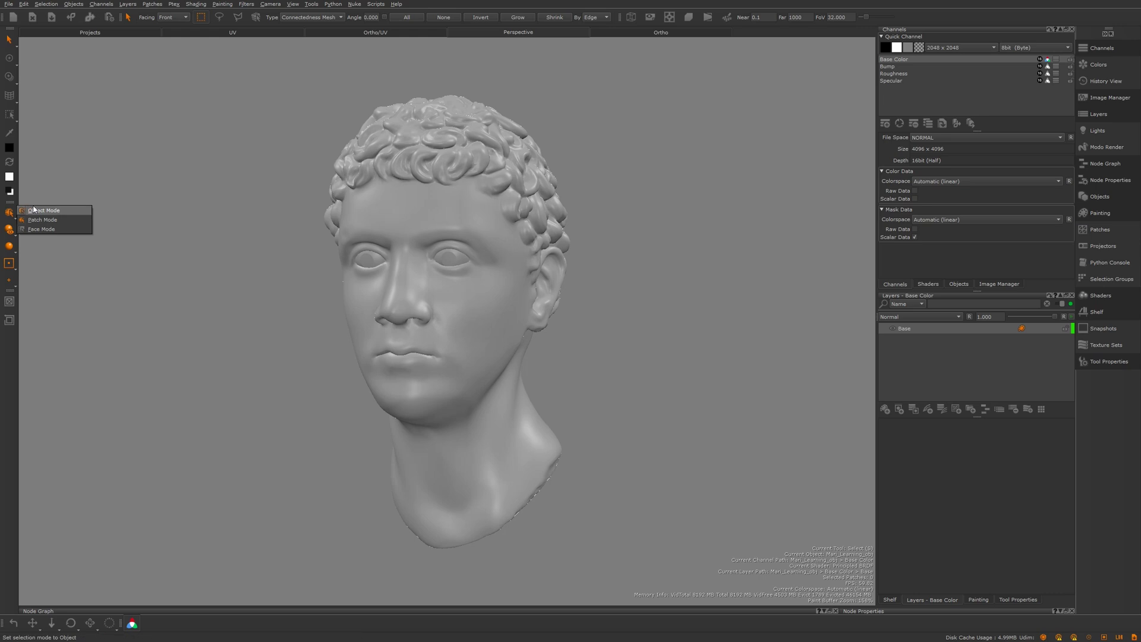
pyautogui.click(33, 209)
pyautogui.click(10, 214)
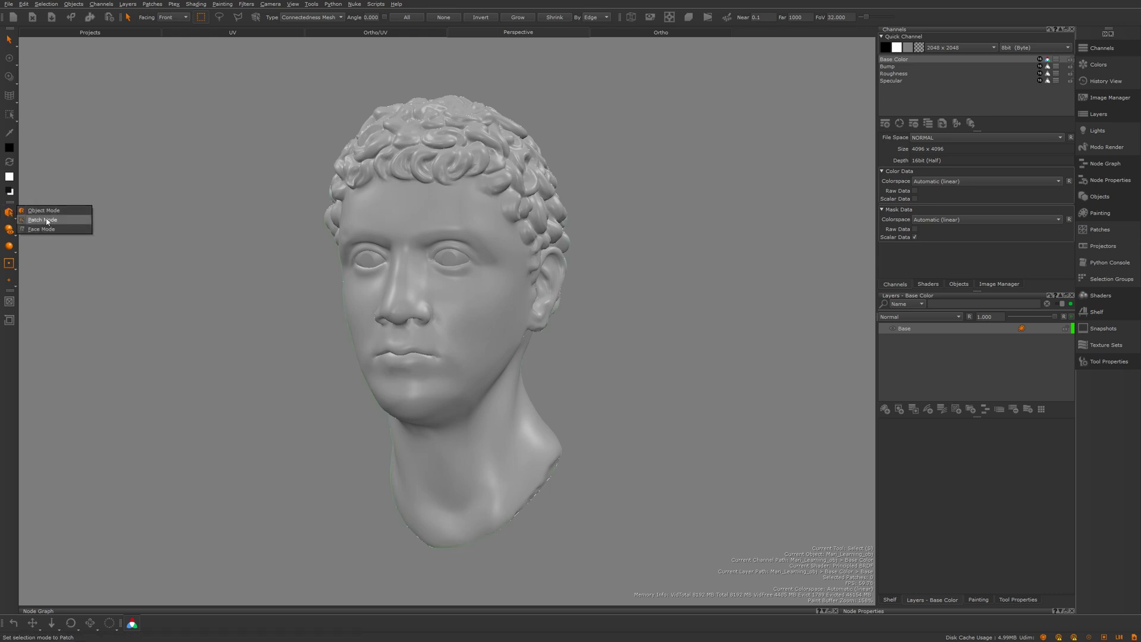
pyautogui.click(46, 219)
# Set the selection mode to Face for picking individual faces on the head
pyautogui.click(10, 212)
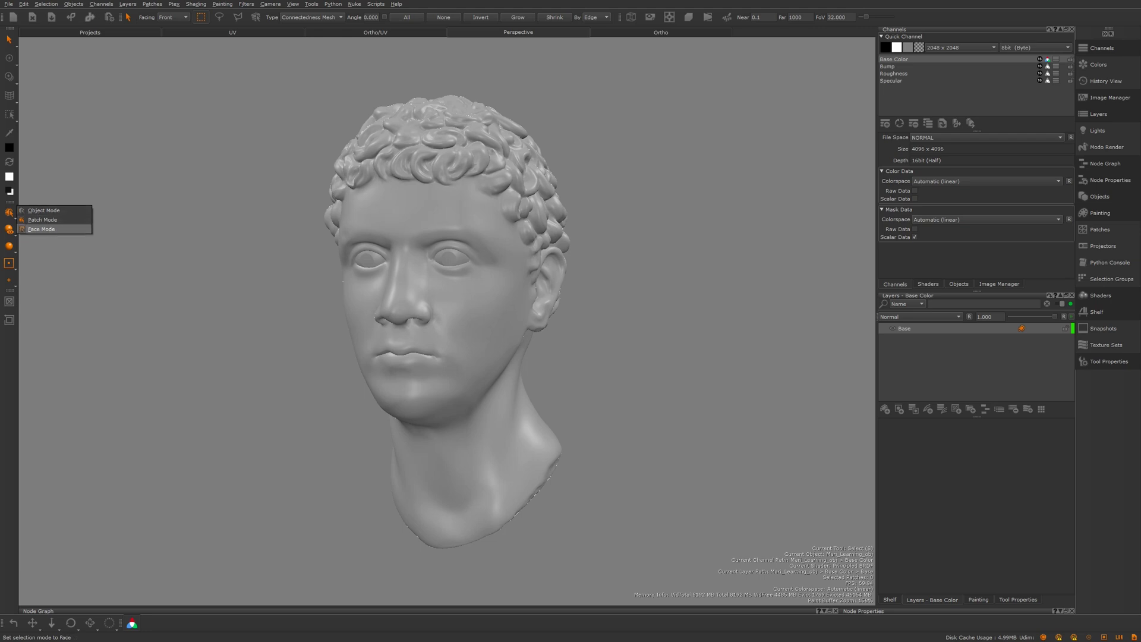
pyautogui.click(48, 220)
pyautogui.keyDown('alt'); pyautogui.moveTo(336, 218); pyautogui.dragTo(401, 235, button='middle'); pyautogui.keyUp('alt')
pyautogui.scroll(3, 485, 294)
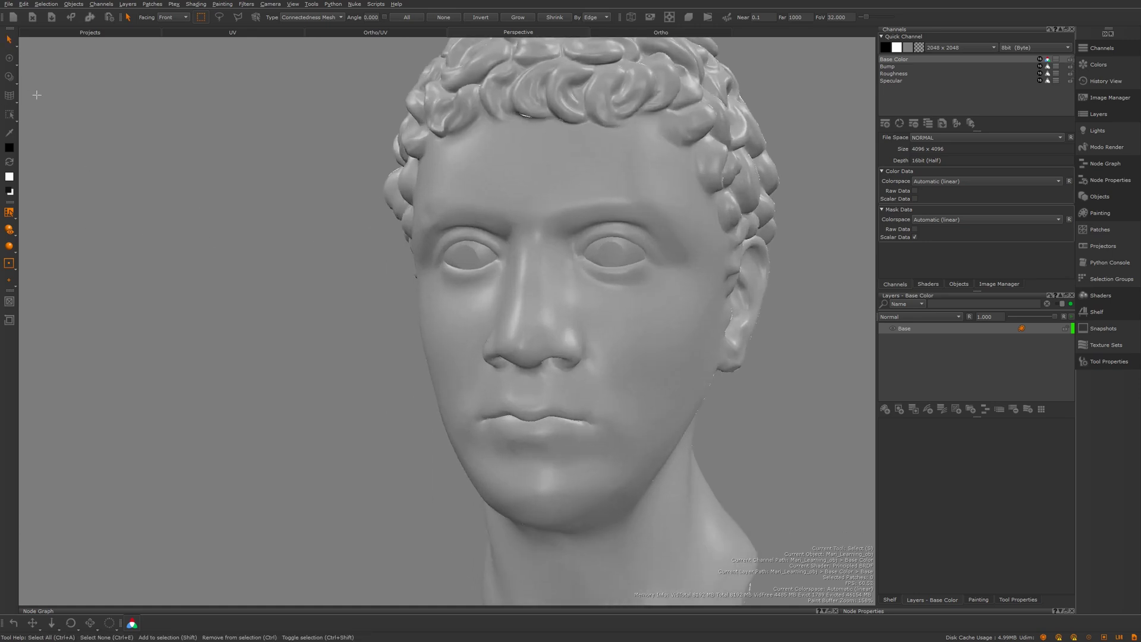
# Set the selection mode back to Patch and select the patch covering the front of the face
pyautogui.scroll(4, 487, 178)
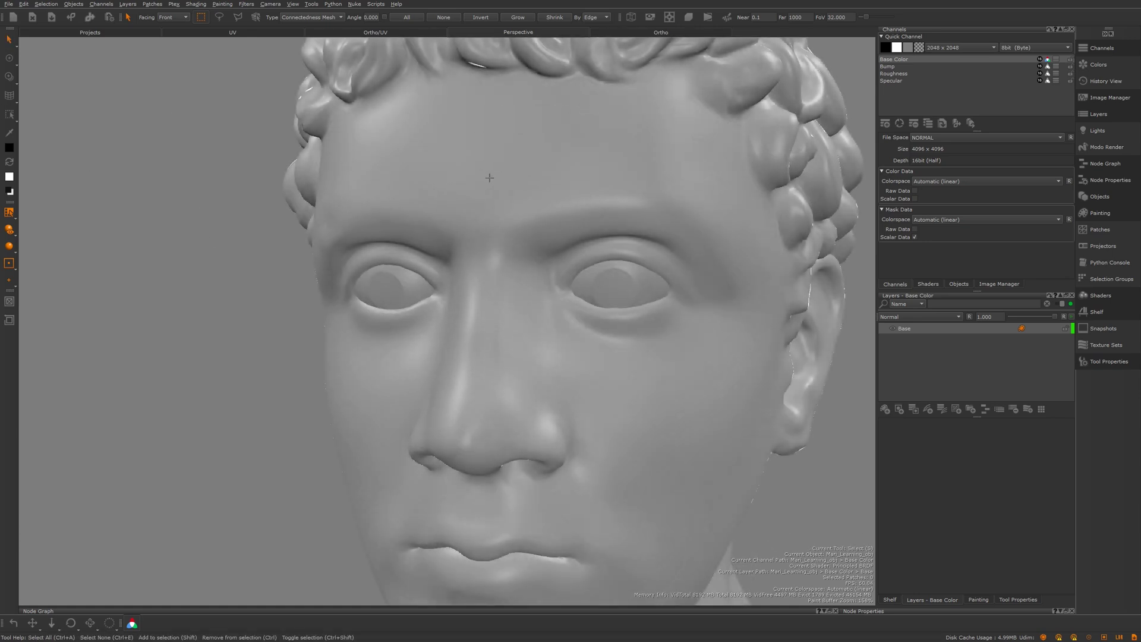
pyautogui.click(9, 212)
pyautogui.click(49, 219)
pyautogui.scroll(-3, 479, 158)
pyautogui.click(484, 199)
pyautogui.keyDown('alt'); pyautogui.moveTo(550, 203); pyautogui.dragTo(333, 140); pyautogui.keyUp('alt')
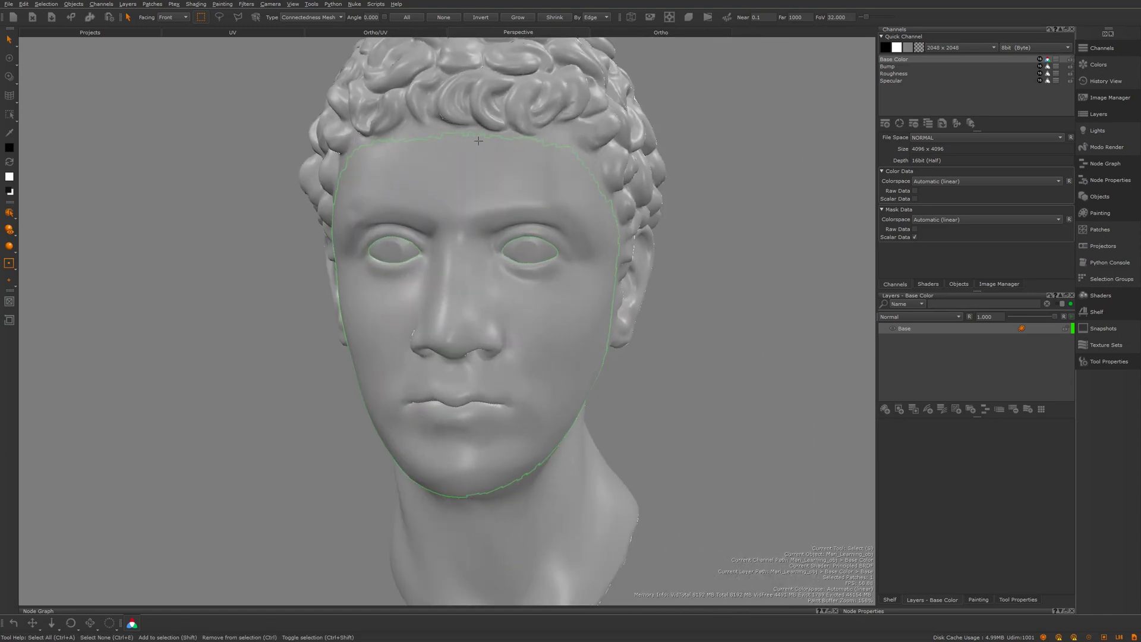
# Check the available shader display choices and keep User Shader as the displayed shader
pyautogui.click(9, 219)
pyautogui.click(8, 230)
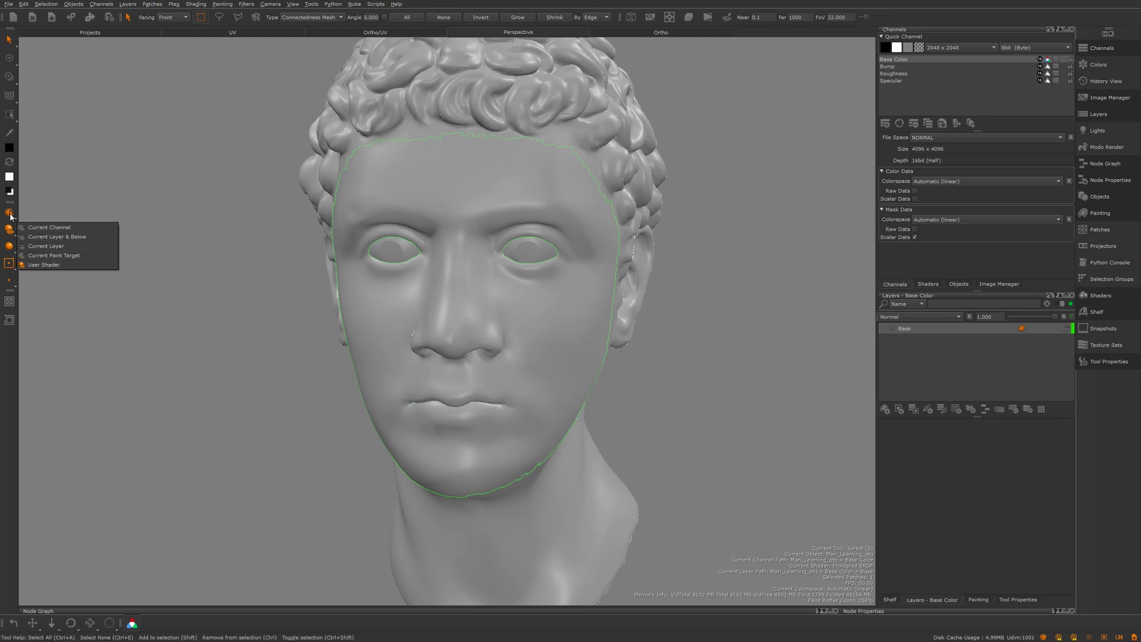
pyautogui.click(43, 264)
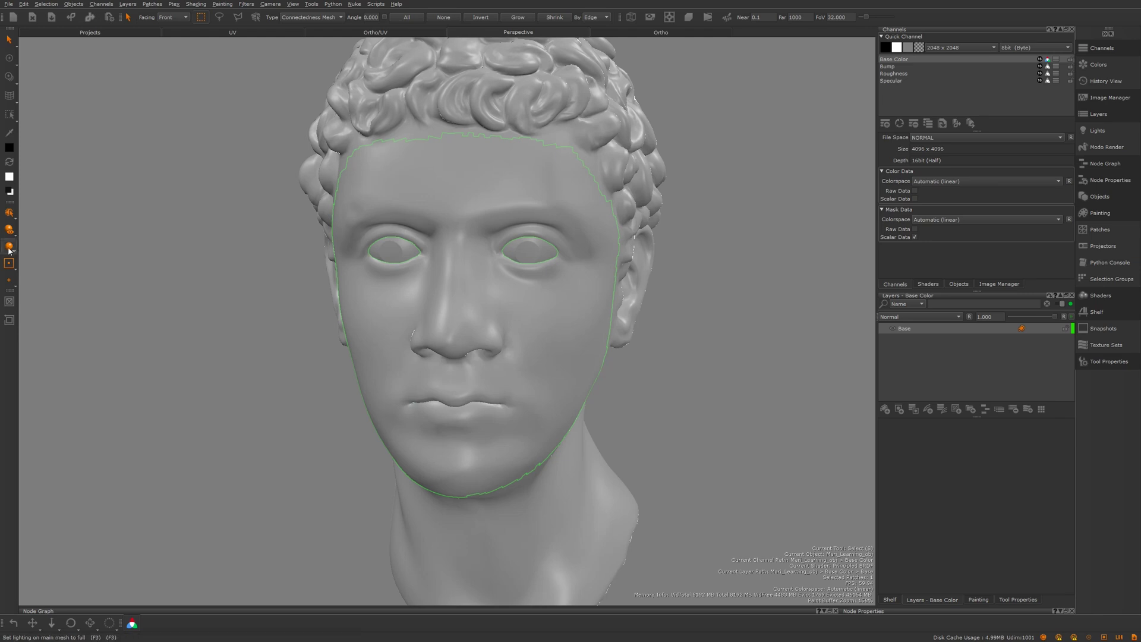
# Compare Flat, Basic and Full lighting on the head, end on Full, and clear the patch selection
pyautogui.click(11, 251)
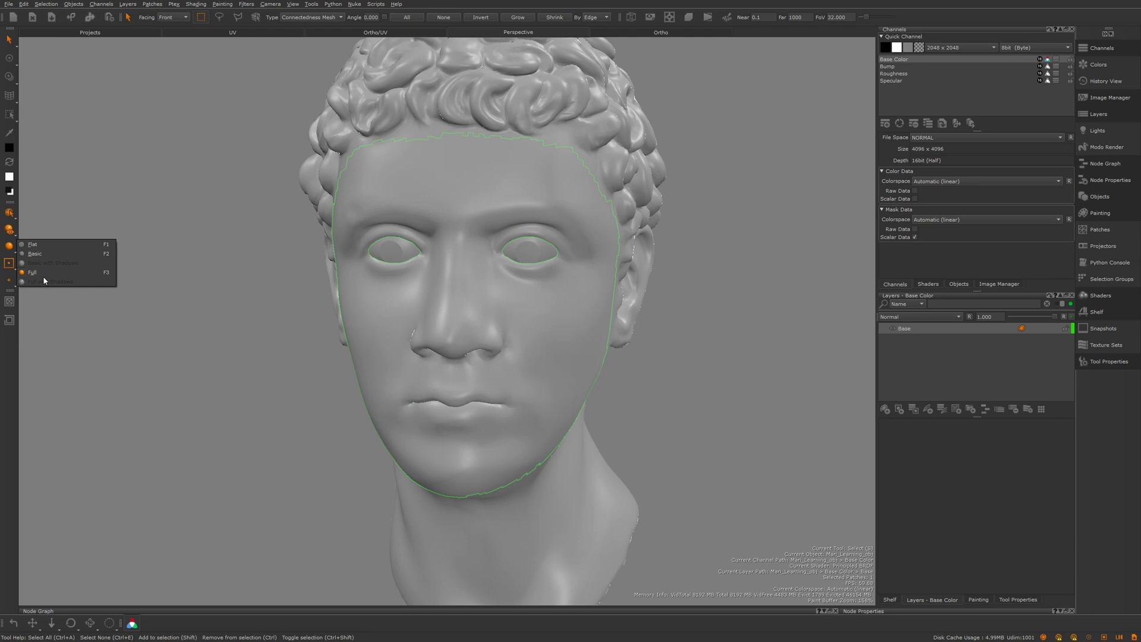
pyautogui.click(33, 244)
pyautogui.keyDown('alt'); pyautogui.moveTo(286, 253); pyautogui.dragTo(292, 253); pyautogui.keyUp('alt')
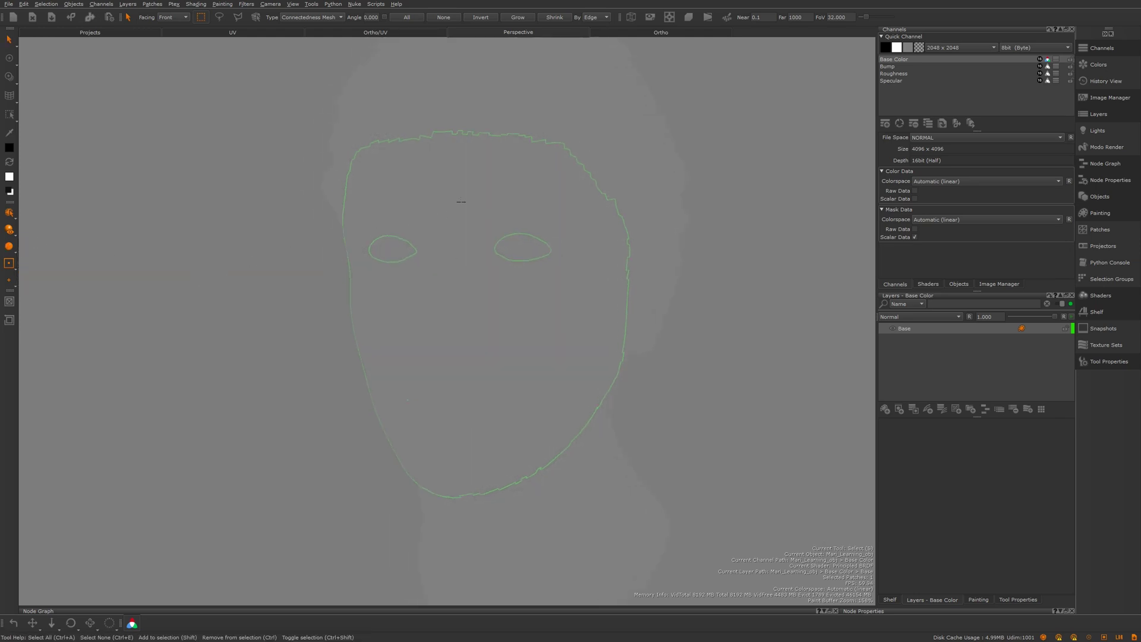
pyautogui.click(9, 246)
pyautogui.click(48, 257)
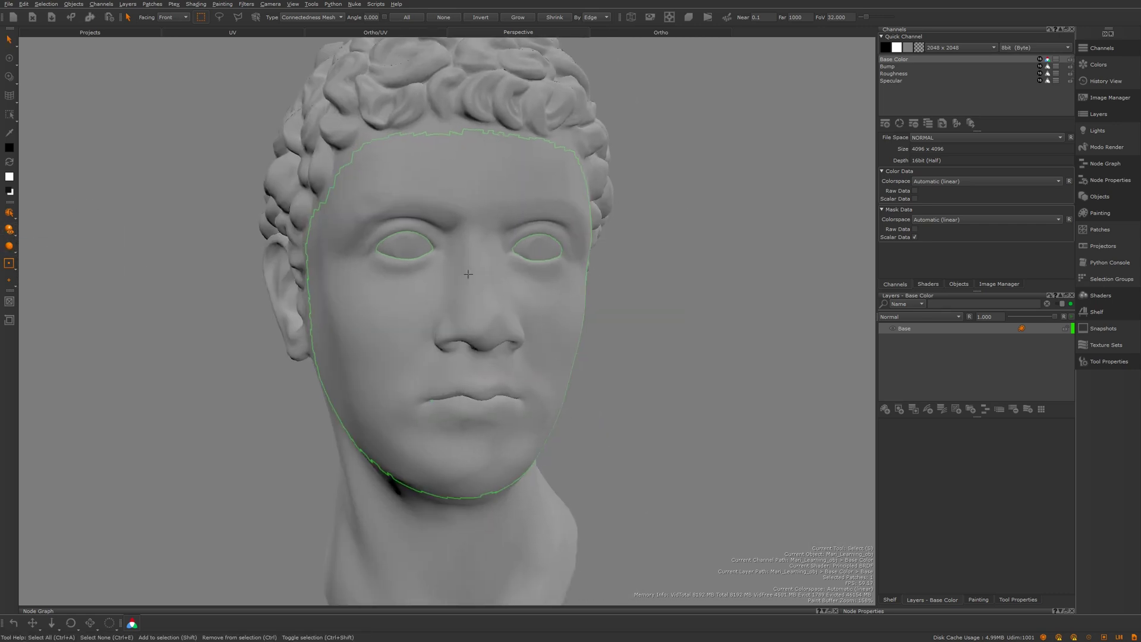
pyautogui.click(9, 246)
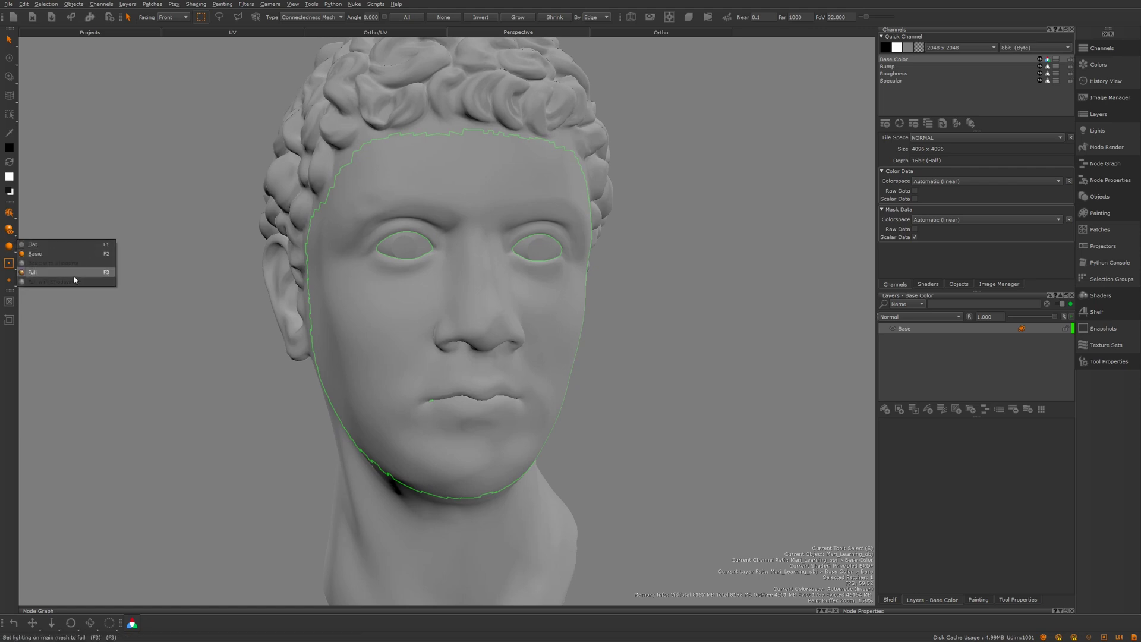
pyautogui.click(48, 273)
pyautogui.keyDown('alt'); pyautogui.moveTo(130, 272); pyautogui.dragTo(433, 273); pyautogui.keyUp('alt')
pyautogui.scroll(-3, 440, 271)
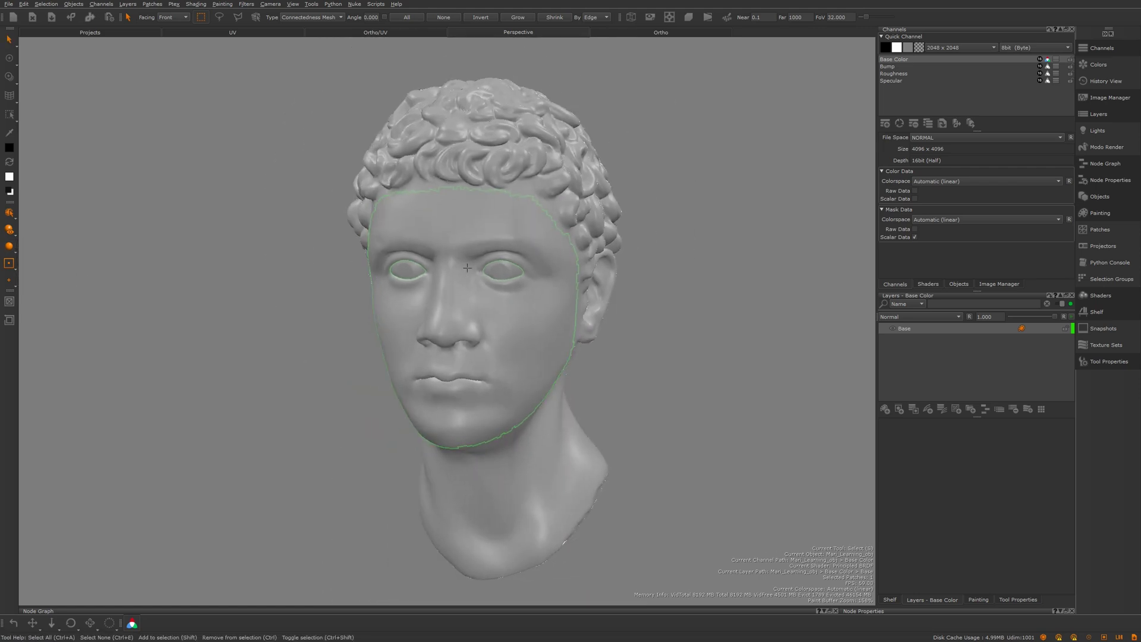
pyautogui.click(195, 4)
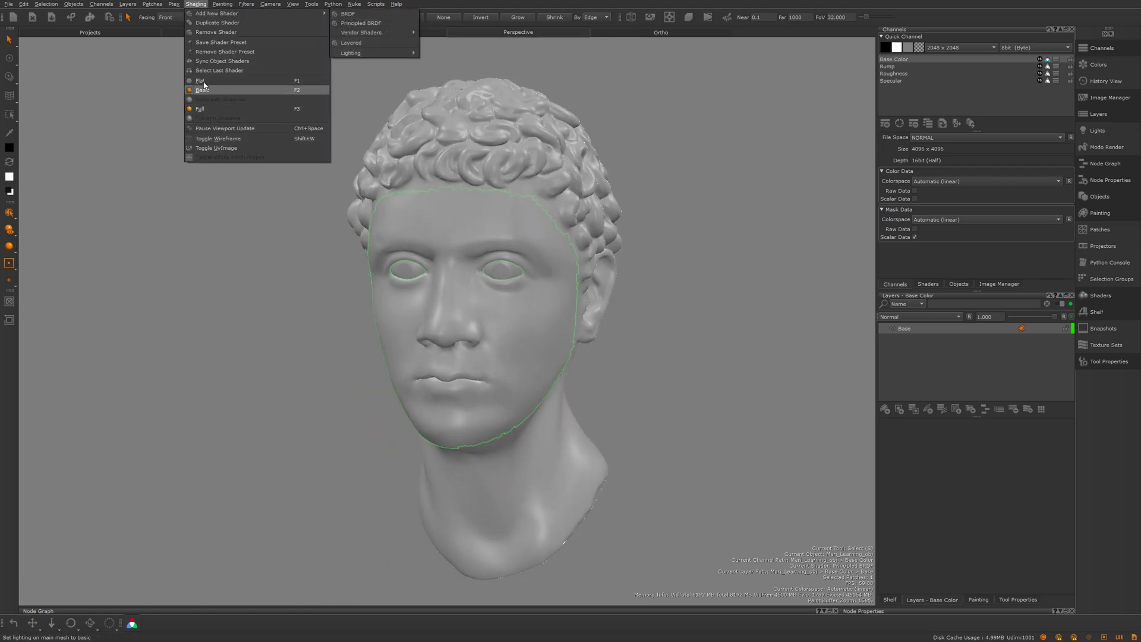
pyautogui.click(141, 191)
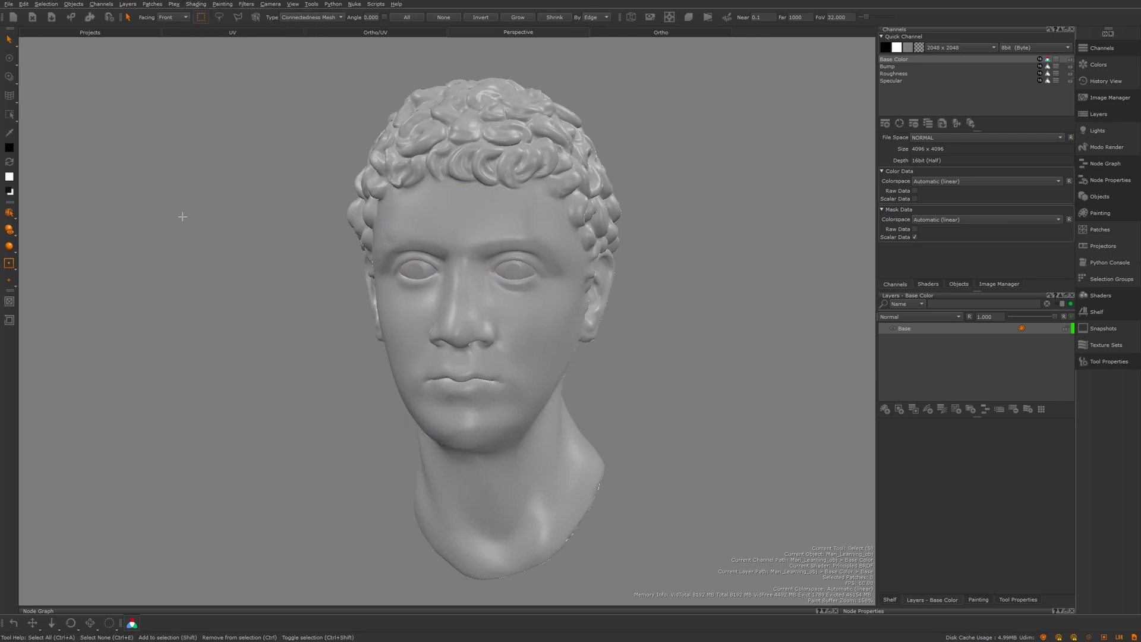
# Examine the mirror projection options without changing the current setting
pyautogui.click(10, 264)
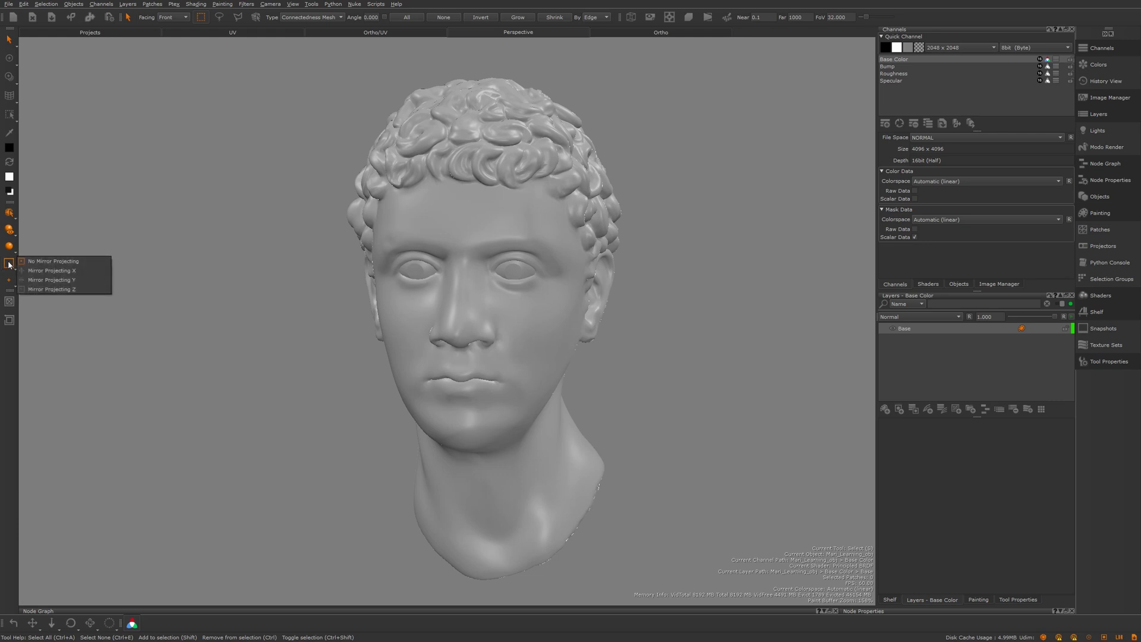
pyautogui.click(10, 264)
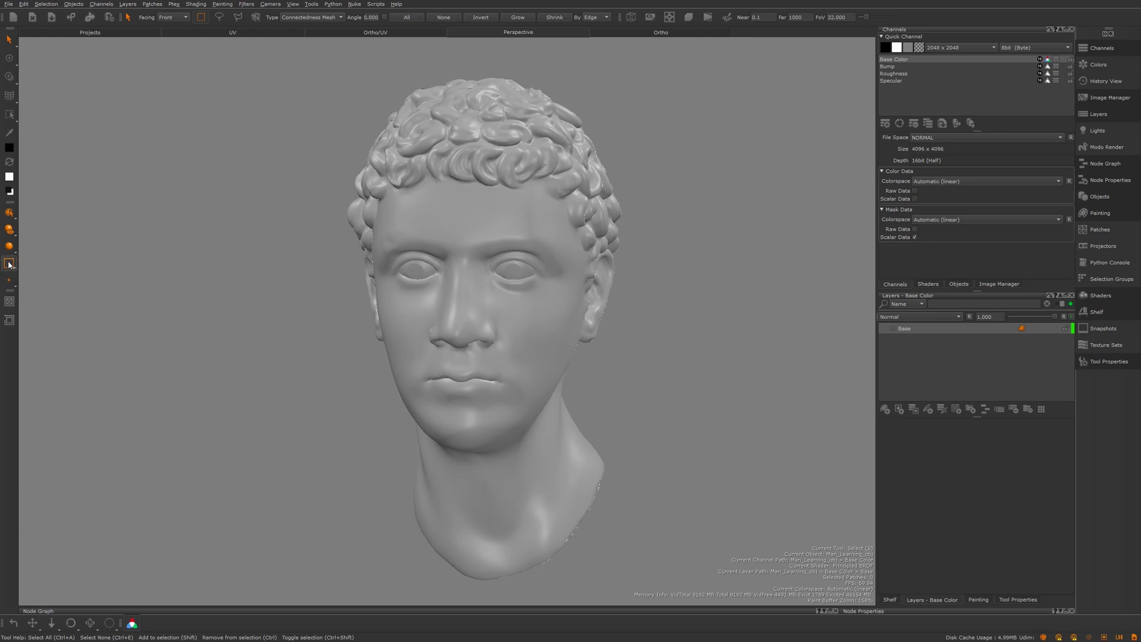
pyautogui.click(10, 326)
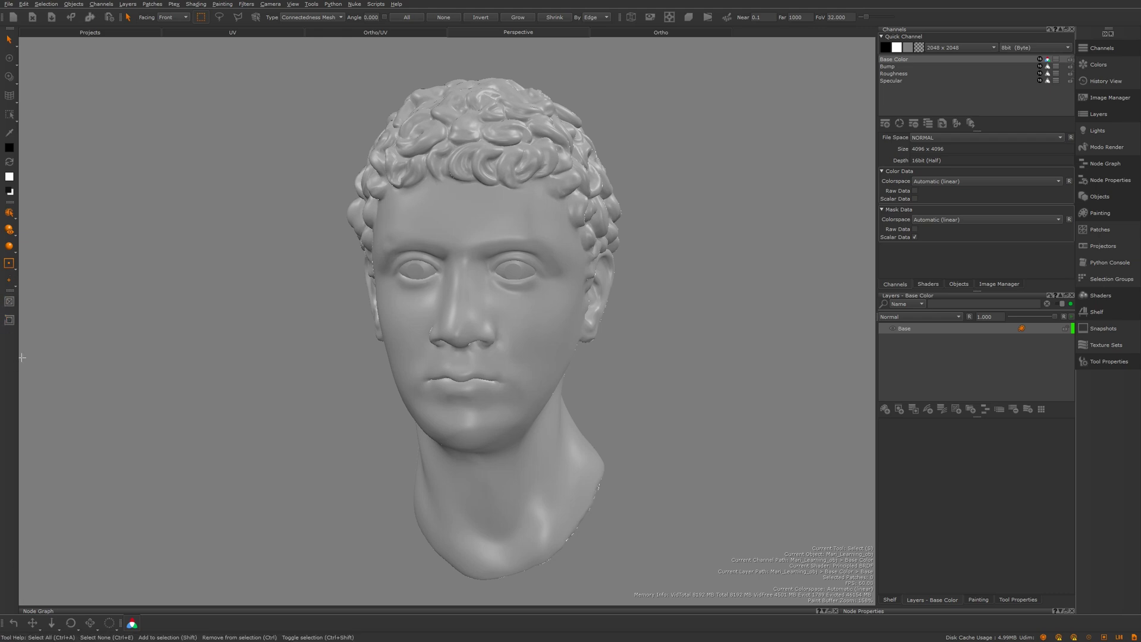
# Try the camera pan restrictions, including Pan Disabled, and restore Pan All while moving the head in the view
pyautogui.moveTo(302, 457); pyautogui.dragTo(293, 448, button='middle')
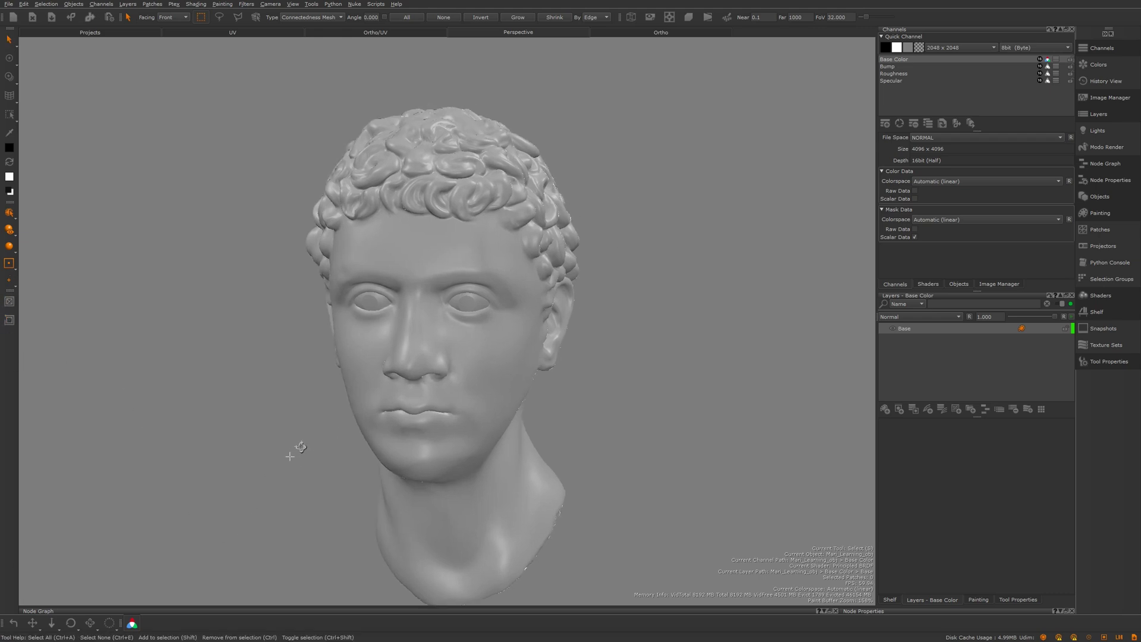
pyautogui.click(39, 626)
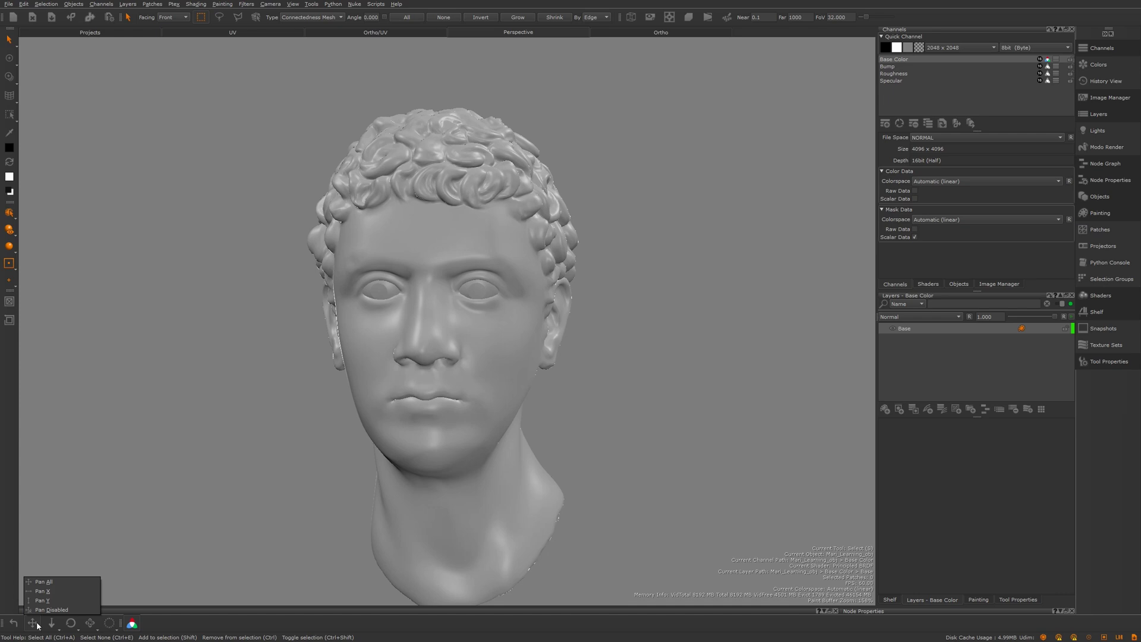
pyautogui.click(47, 582)
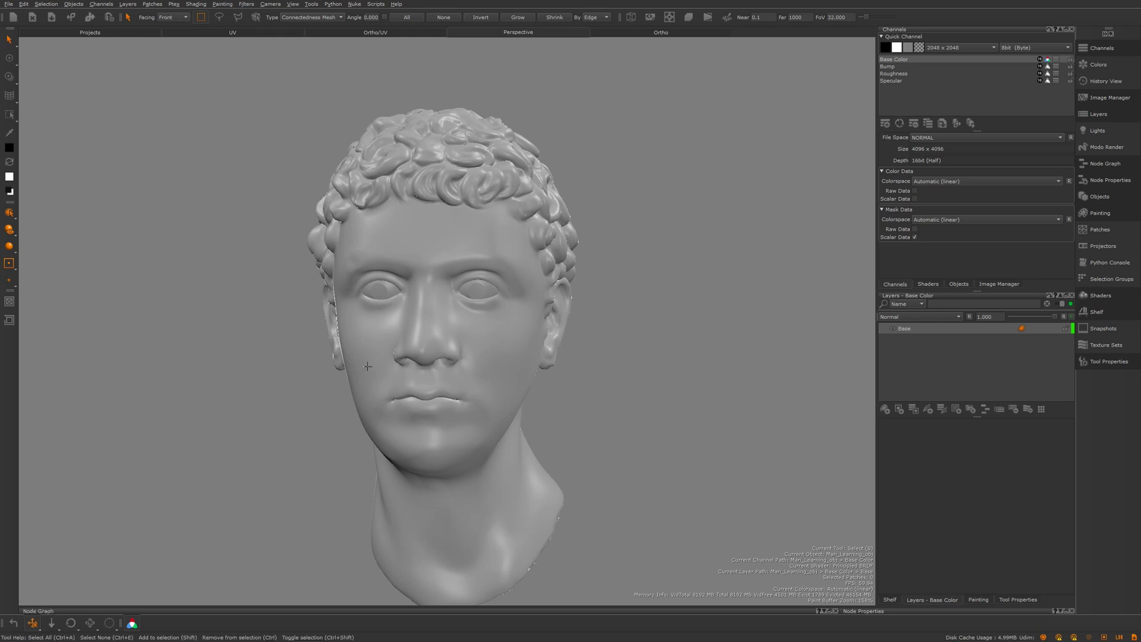
pyautogui.press('s')
pyautogui.click(38, 627)
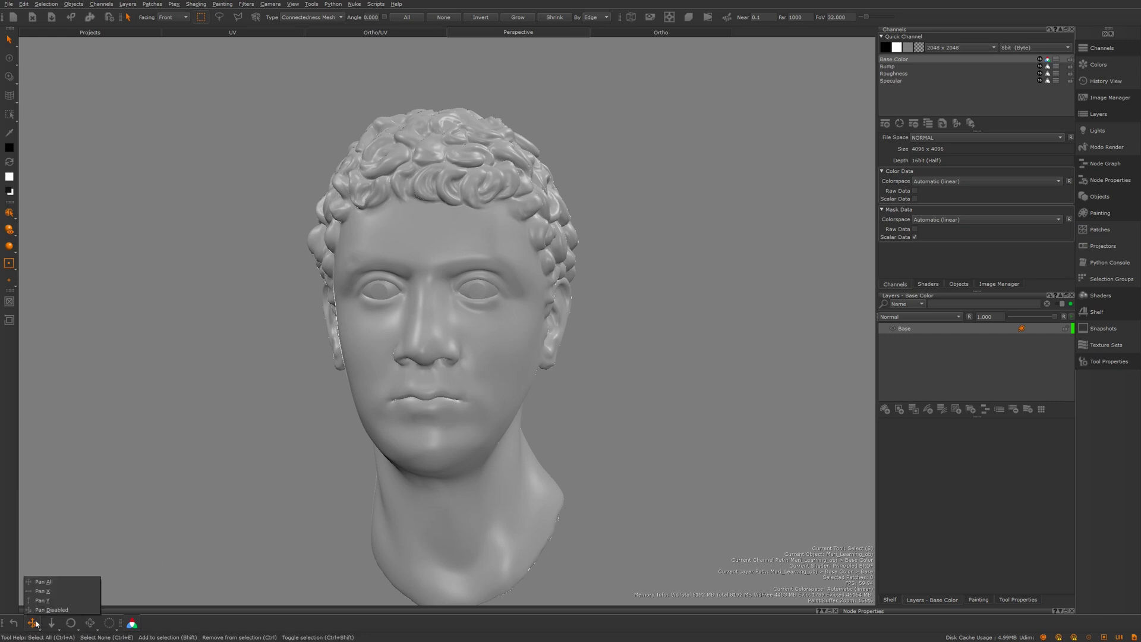
pyautogui.click(40, 610)
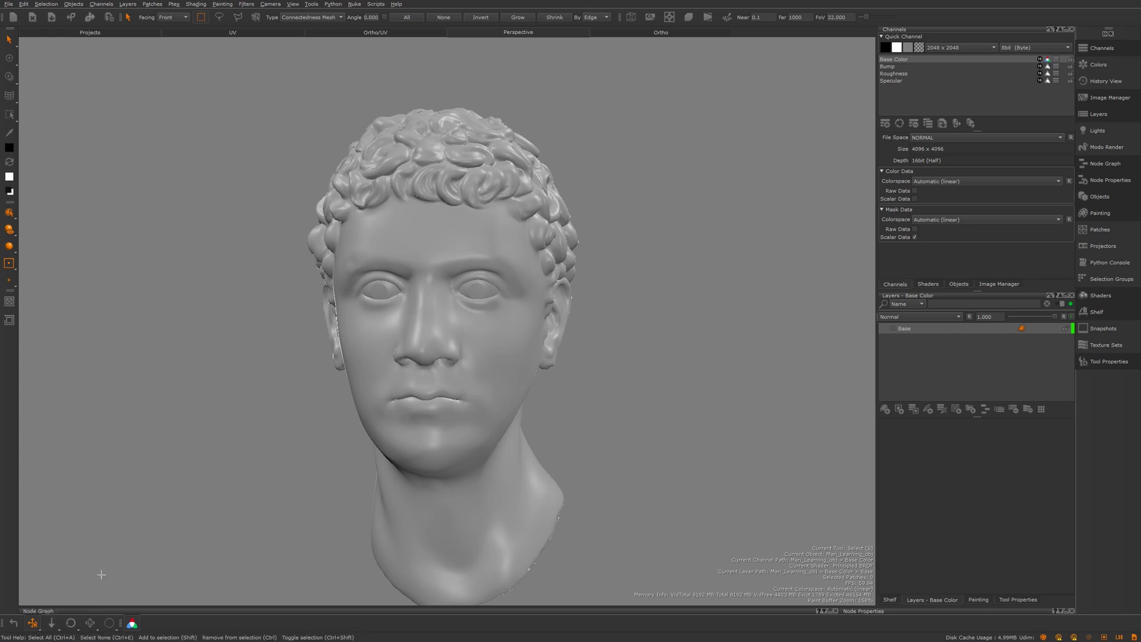
pyautogui.click(33, 623)
pyautogui.click(39, 581)
pyautogui.keyDown('alt'); pyautogui.moveTo(42, 567); pyautogui.dragTo(47, 526); pyautogui.keyUp('alt')
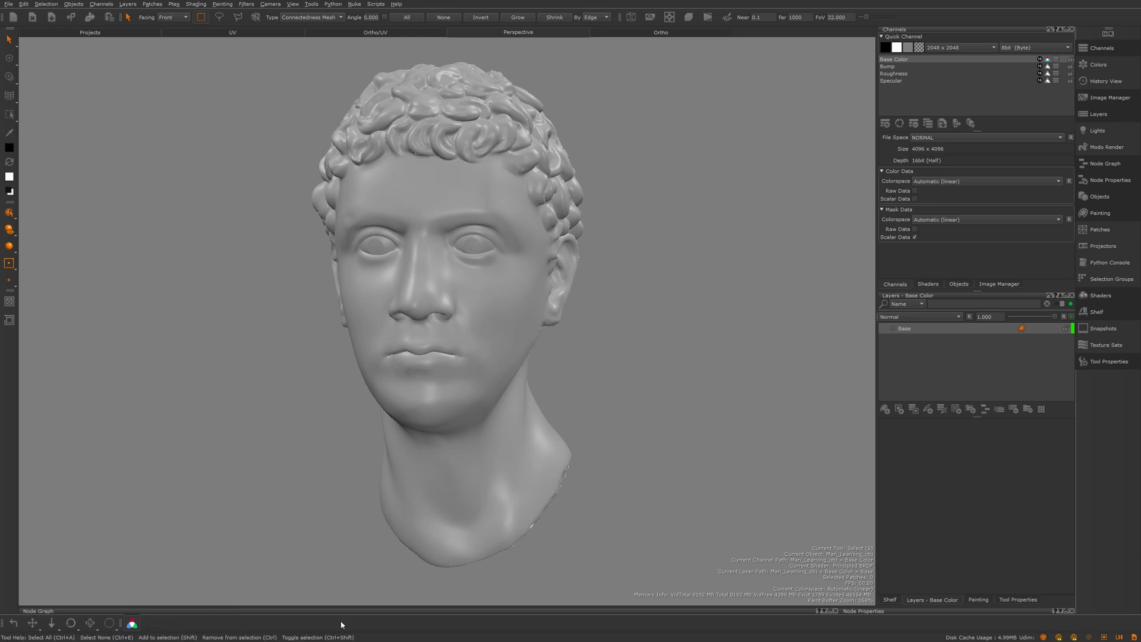
# Toggle the viewport's color management to compare the head's display with and without it
pyautogui.click(133, 622)
pyautogui.click(133, 623)
pyautogui.click(133, 623)
pyautogui.click(134, 622)
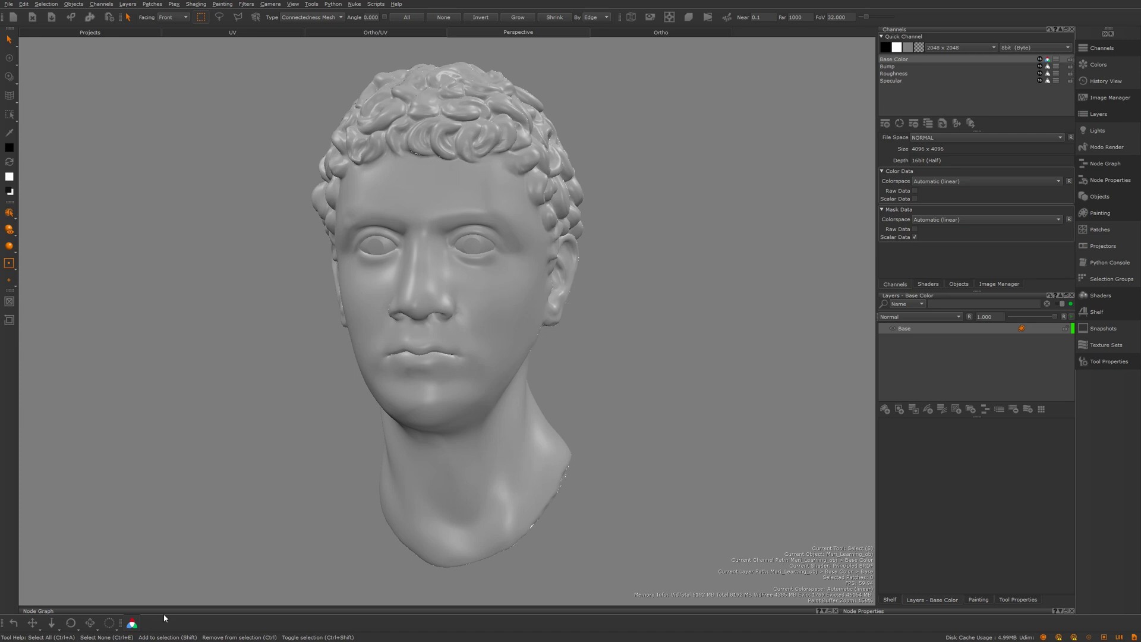
pyautogui.click(132, 623)
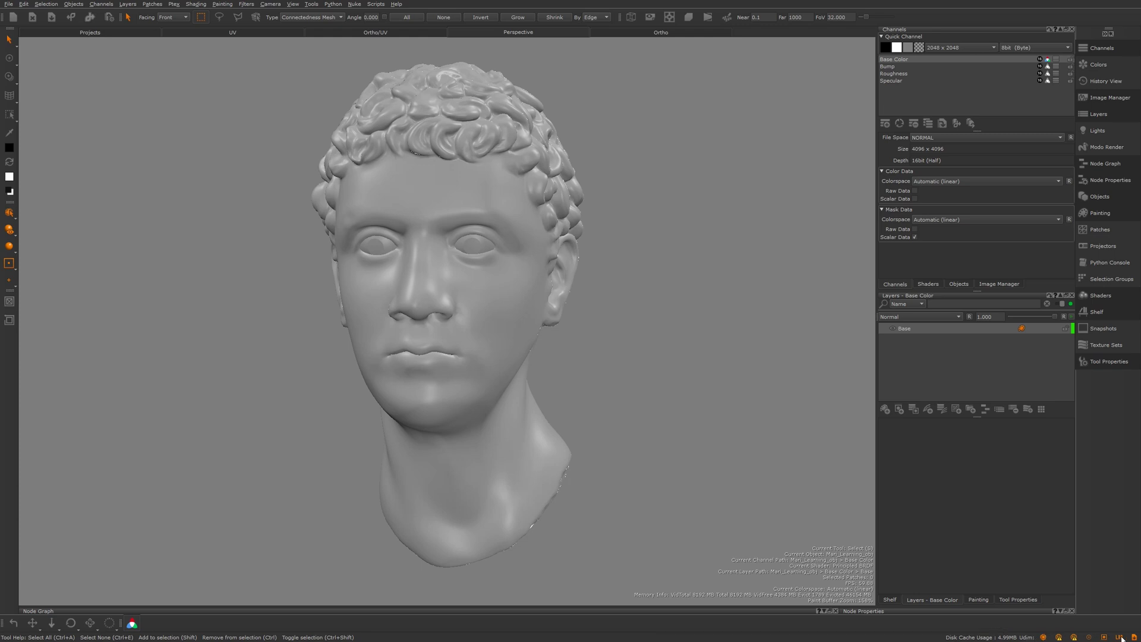
# Close the docked Channels, Shaders, Objects, Image Manager, Layers, Painting, Tool Properties and Shelf palettes
pyautogui.moveTo(1074, 637)
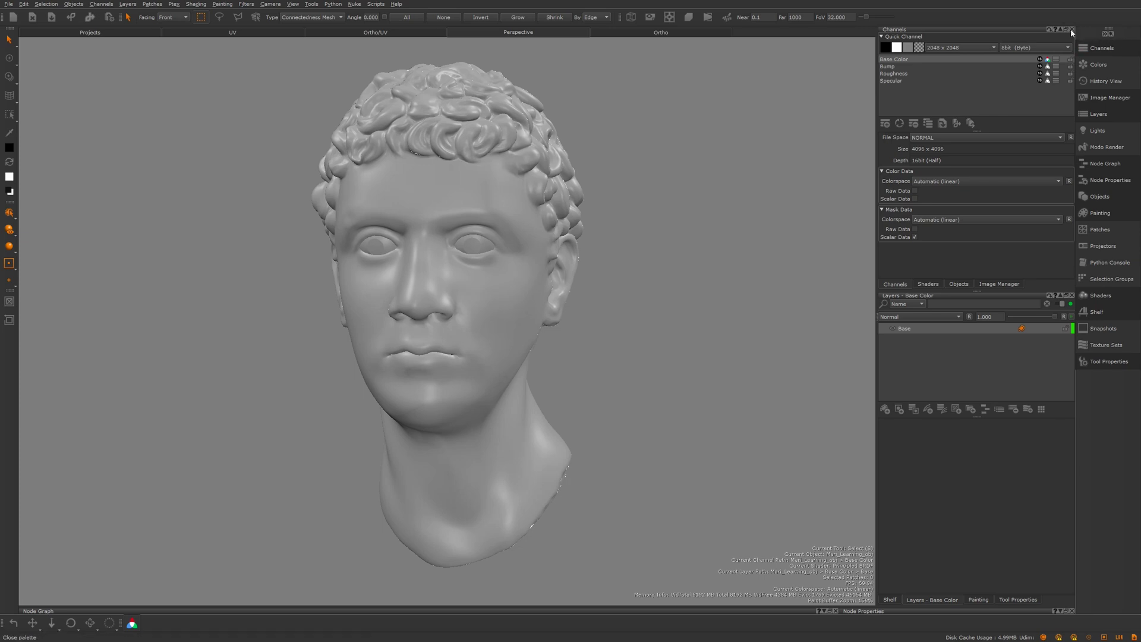
pyautogui.click(1072, 29)
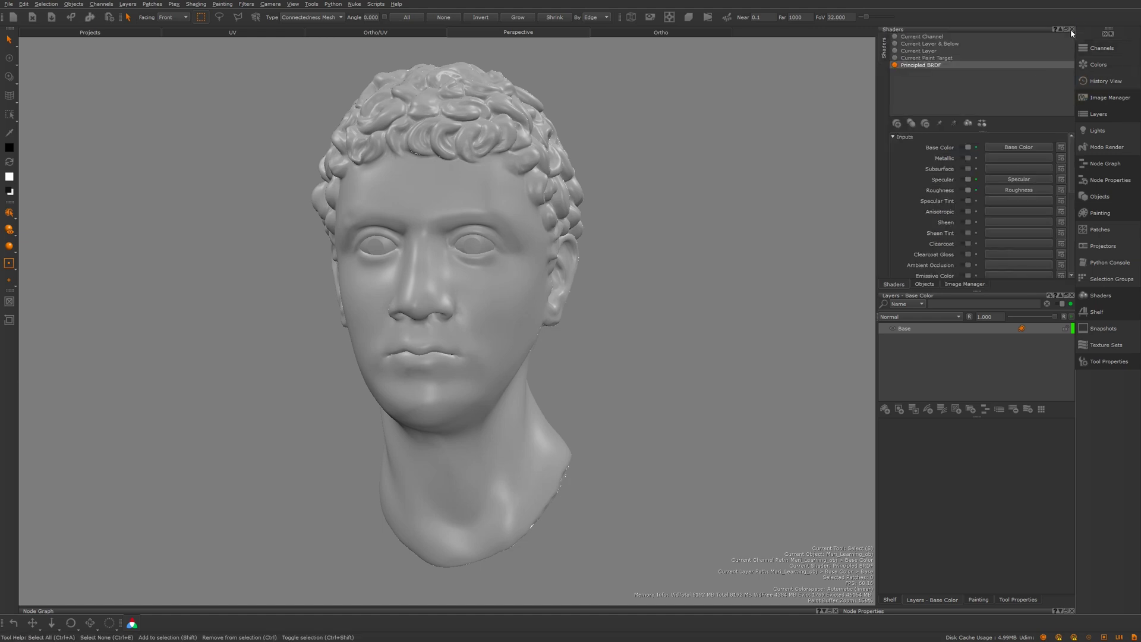
pyautogui.click(1072, 30)
pyautogui.click(1072, 29)
pyautogui.click(1072, 29)
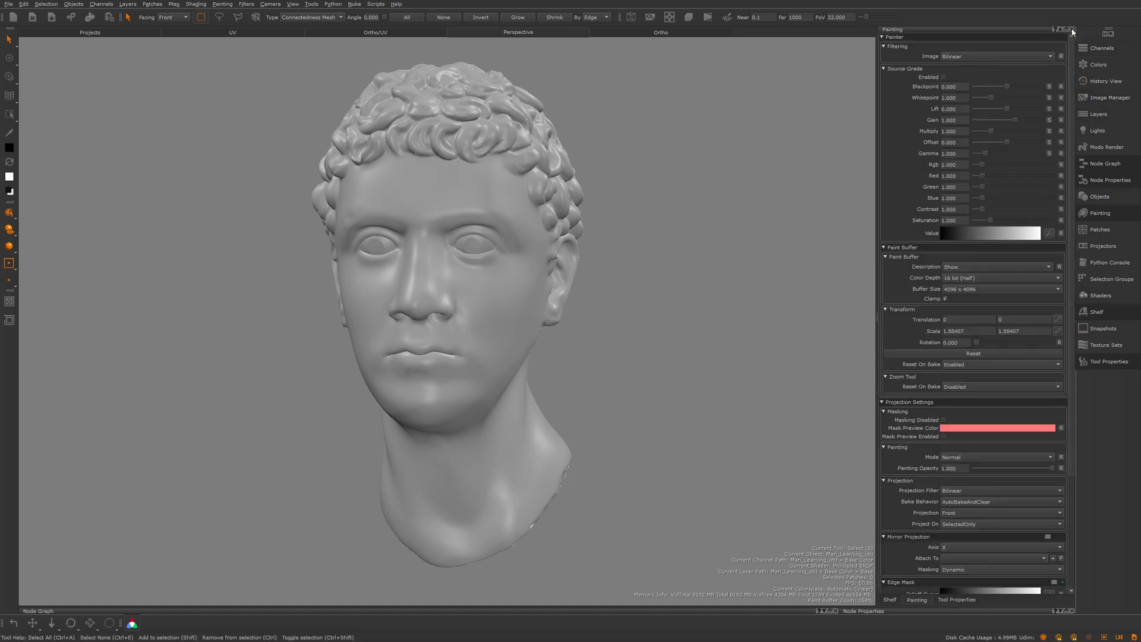
pyautogui.click(1072, 29)
pyautogui.click(1072, 30)
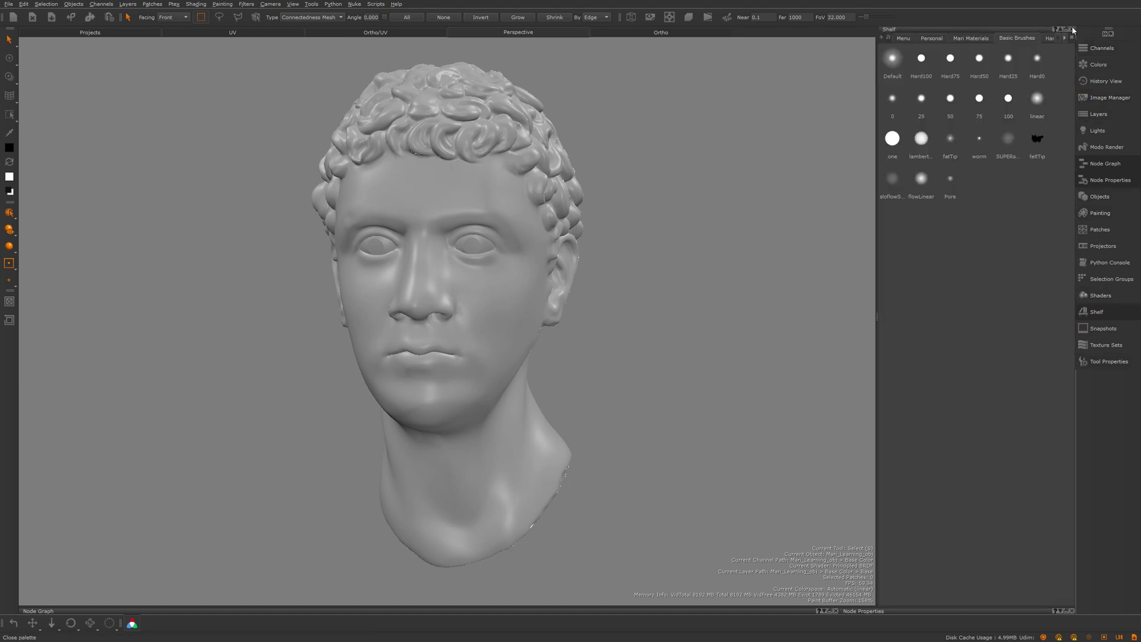
pyautogui.click(1073, 31)
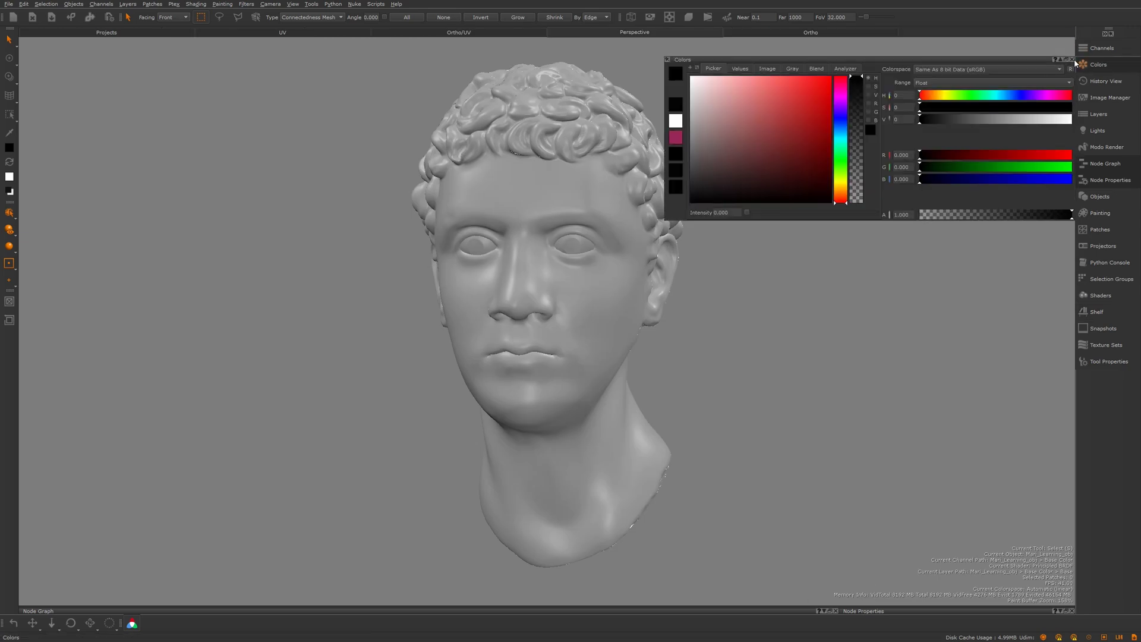